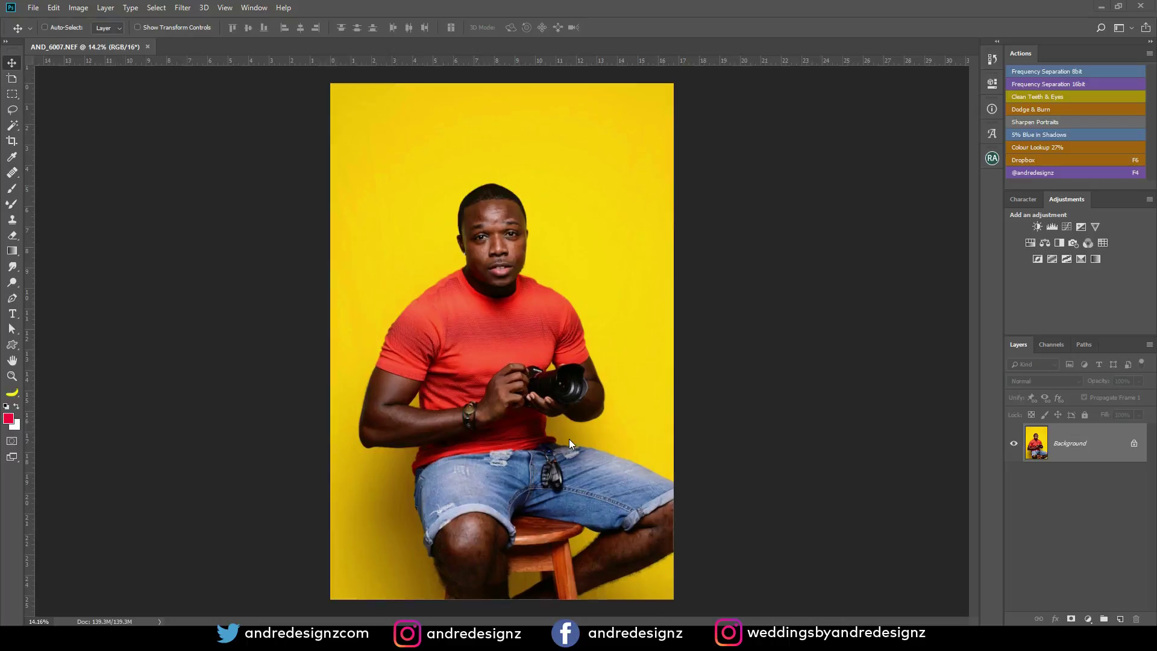
- Open the photo's file information, review the camera data and shot settings, and close the dialog
{"action": "scroll", "coordinate": [574, 426], "scroll_direction": "down", "scroll_amount": 3}
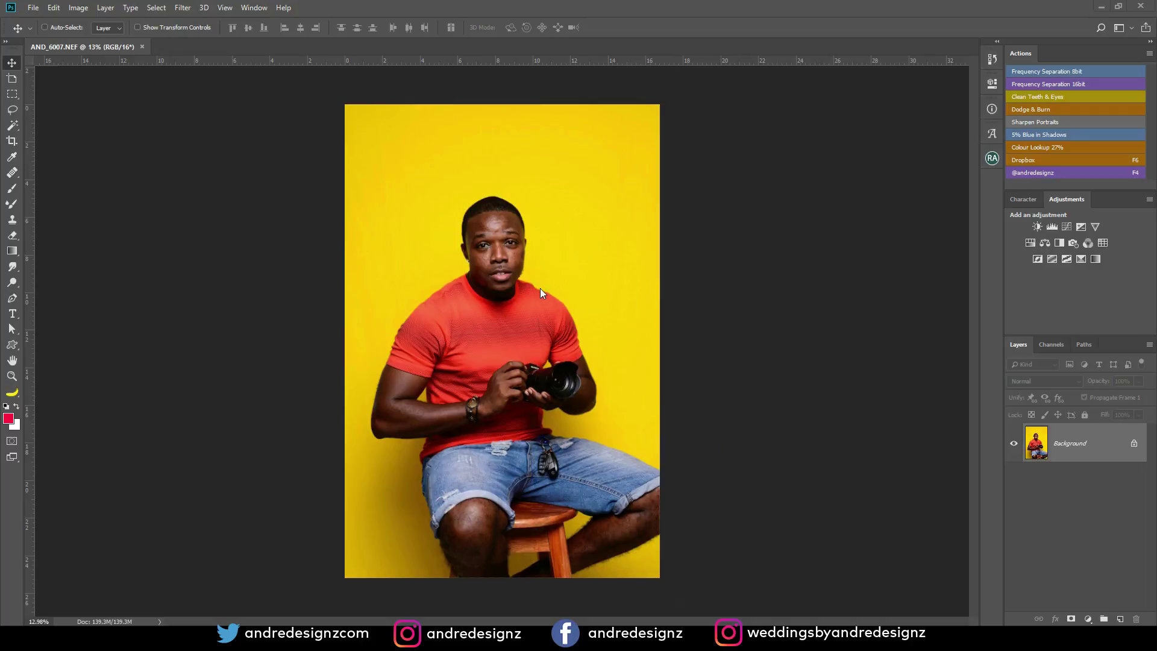
{"action": "scroll", "coordinate": [537, 277], "scroll_direction": "up", "scroll_amount": 10}
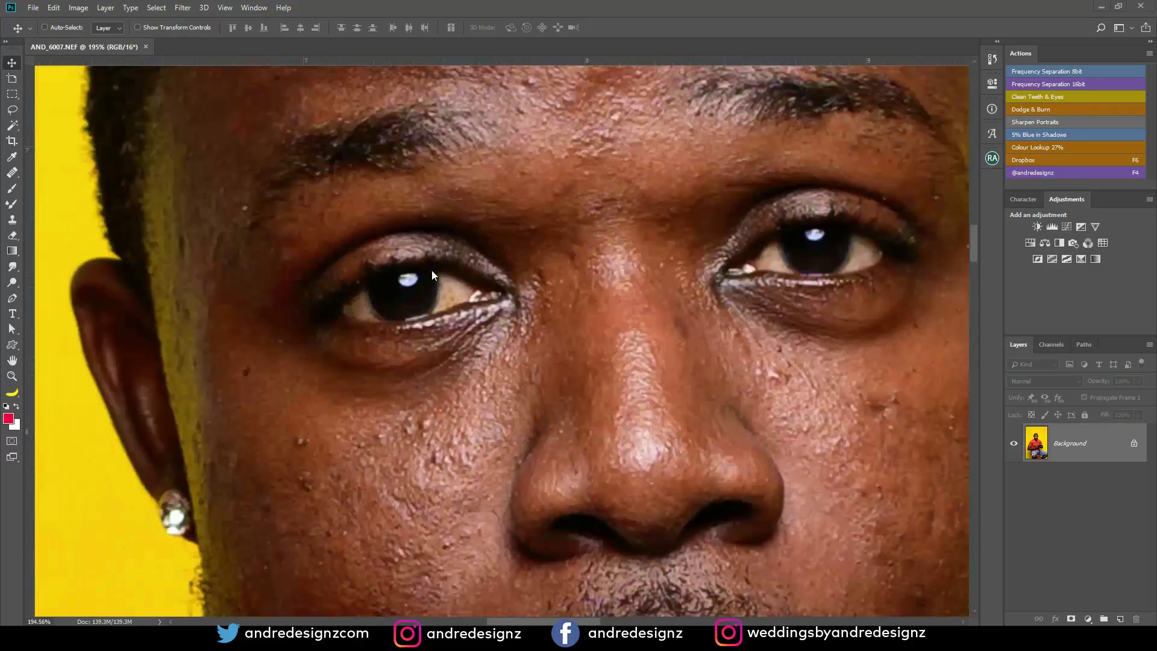
{"action": "scroll", "coordinate": [427, 272], "scroll_direction": "up", "scroll_amount": 3}
{"action": "scroll", "coordinate": [385, 301], "scroll_direction": "down", "scroll_amount": 15}
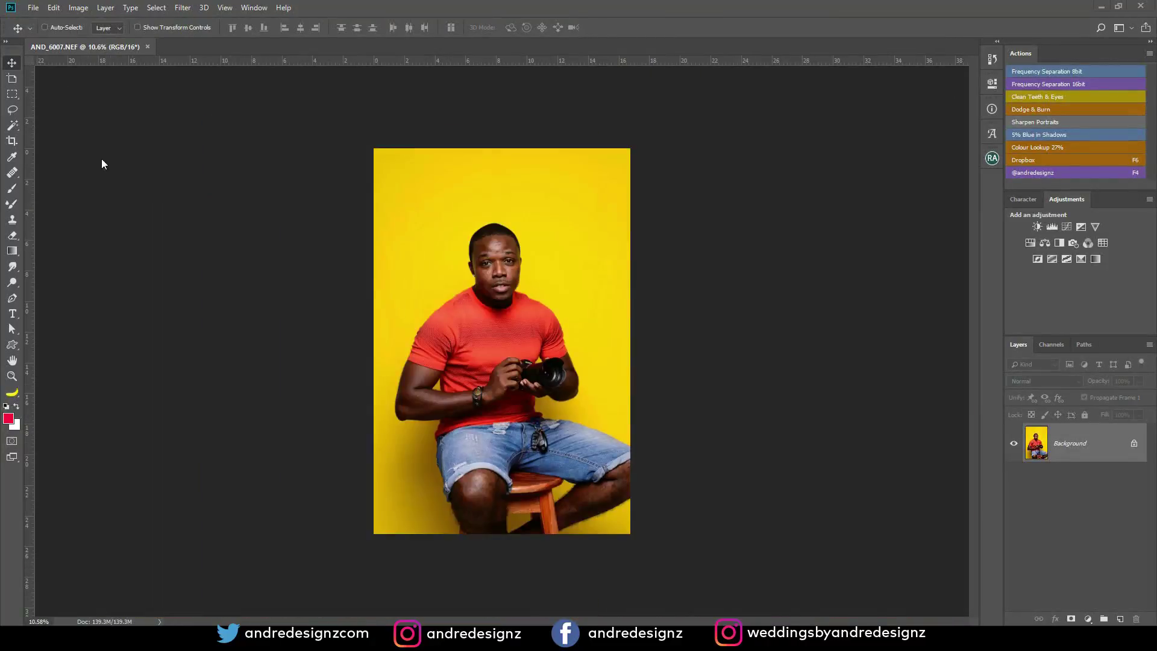
{"action": "left_click", "coordinate": [38, 7]}
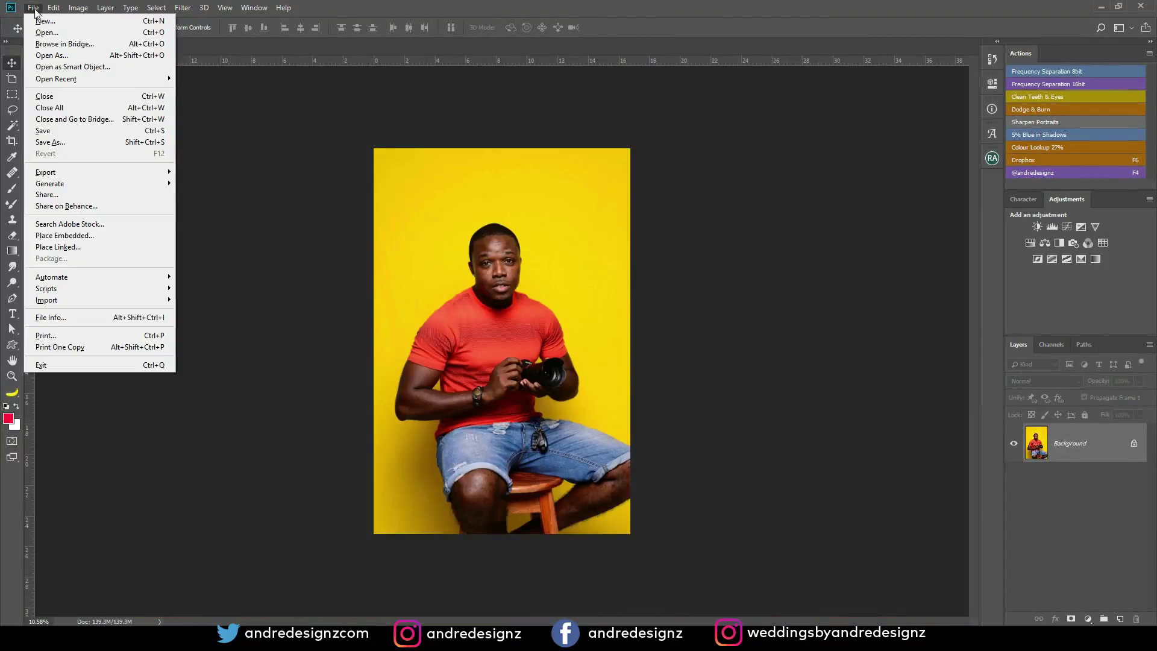
{"action": "left_click", "coordinate": [65, 317]}
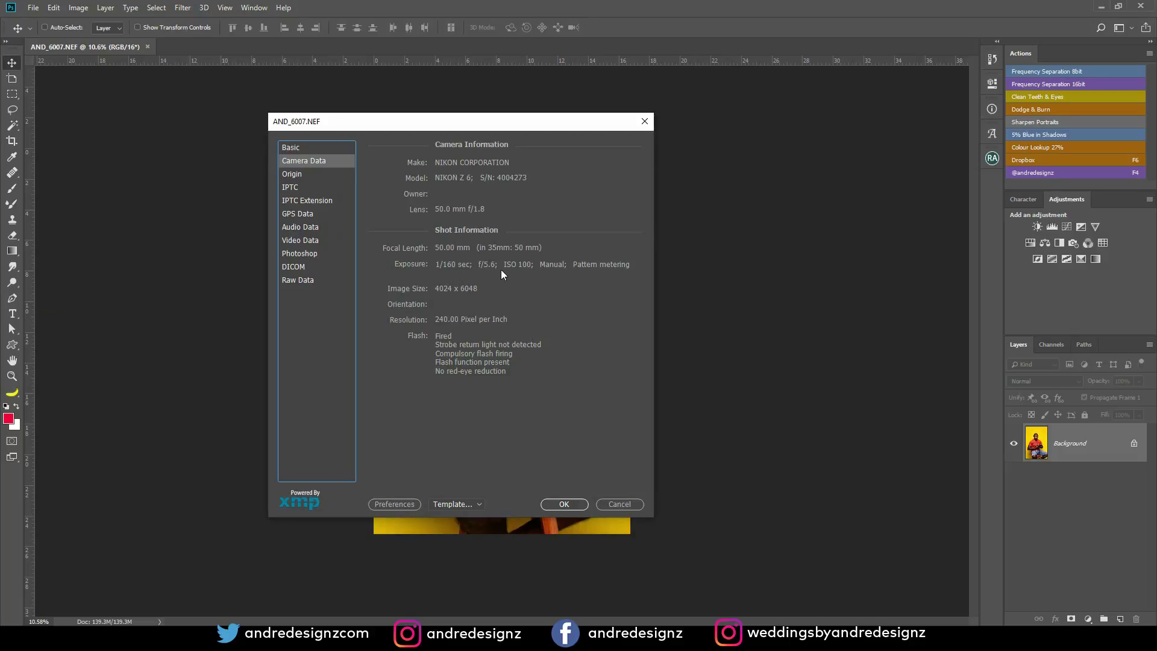
{"action": "left_click_drag", "start_coordinate": [483, 135], "coordinate": [435, 122]}
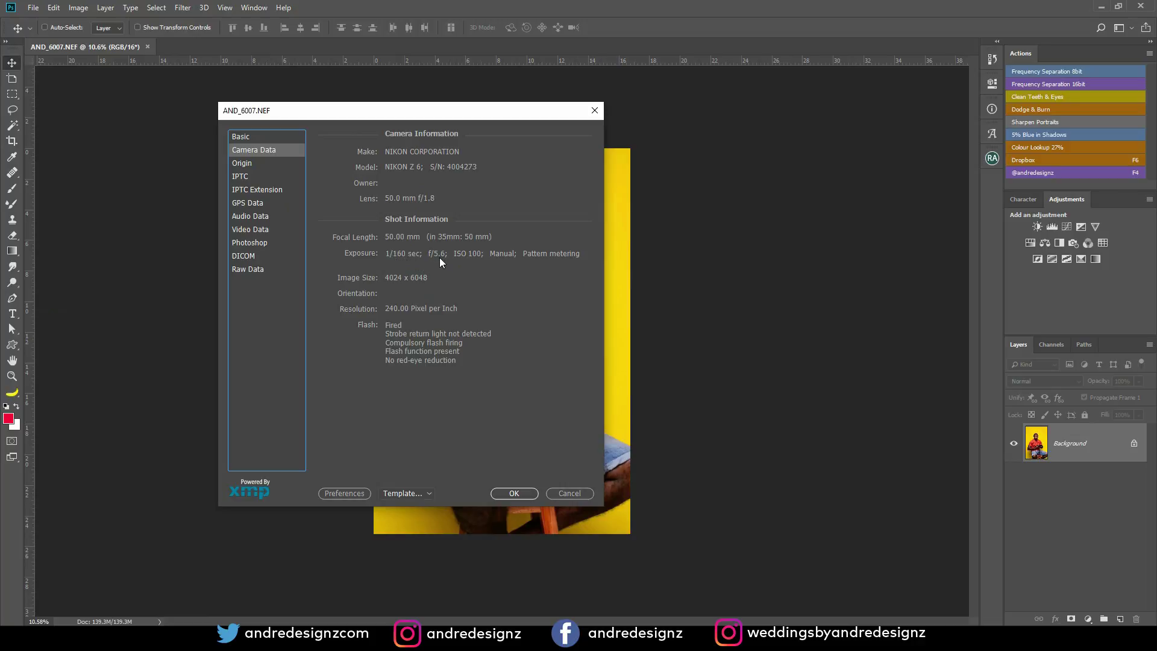
{"action": "left_click", "coordinate": [593, 112]}
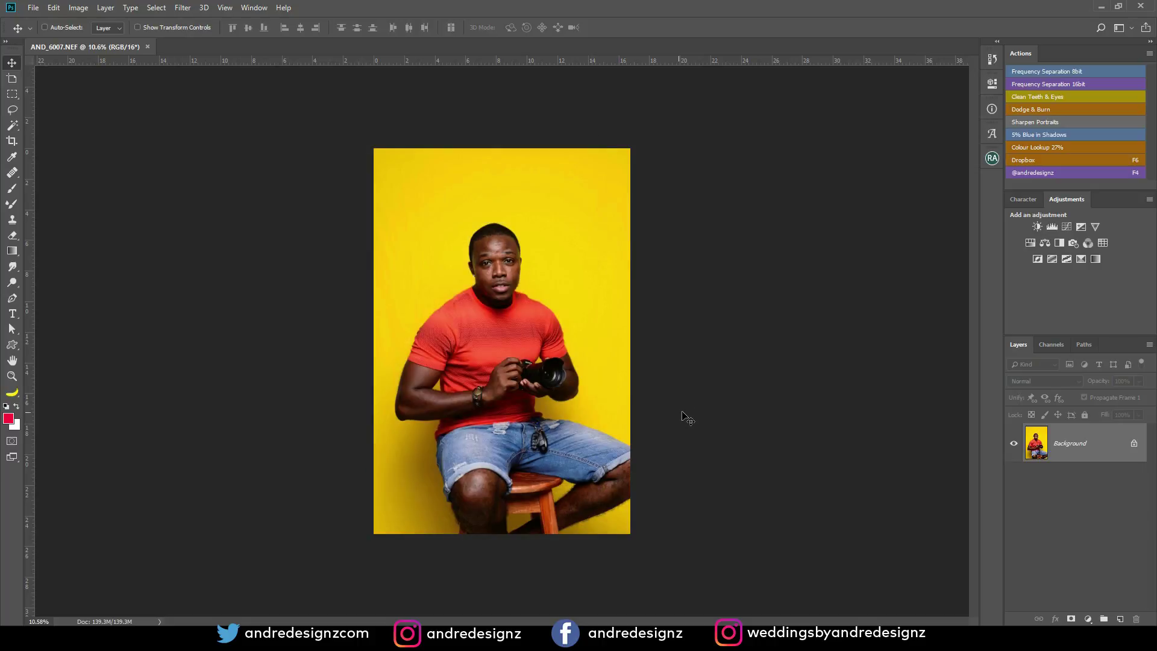
- Crop the portrait at a 4:5 ratio, trimming the stool and lower legs and tightening the space above the head
{"action": "scroll", "coordinate": [689, 419], "scroll_direction": "up", "scroll_amount": 2}
{"action": "scroll", "coordinate": [685, 414], "scroll_direction": "down", "scroll_amount": 1}
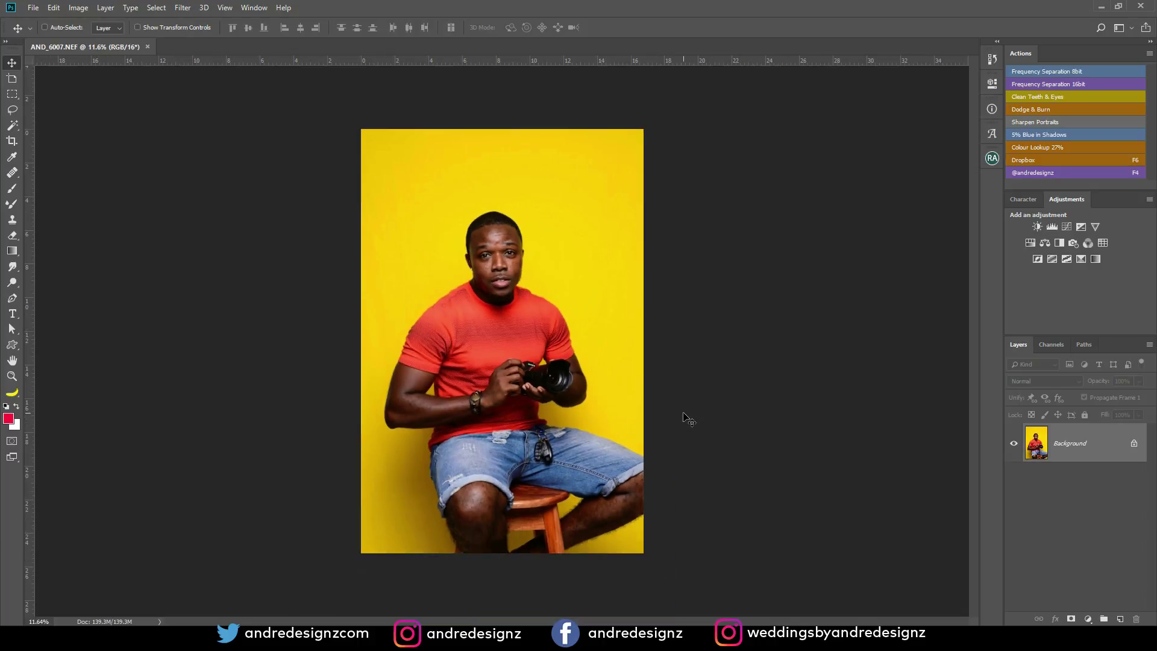
{"action": "left_click", "coordinate": [18, 144]}
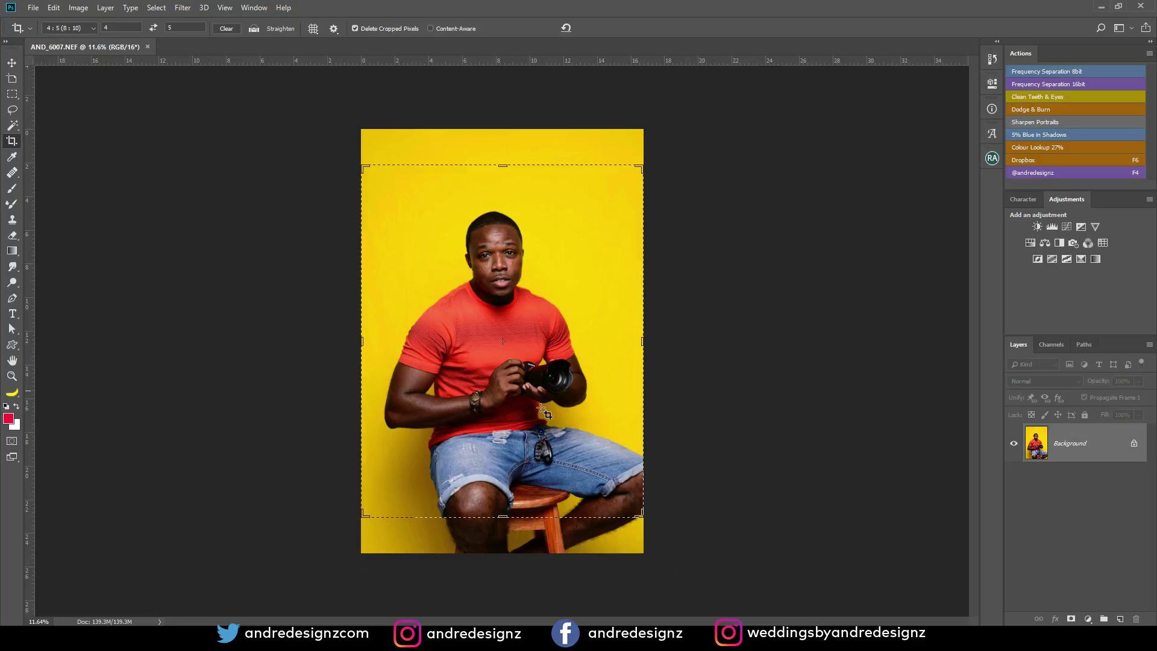
{"action": "left_click_drag", "start_coordinate": [505, 516], "coordinate": [505, 502]}
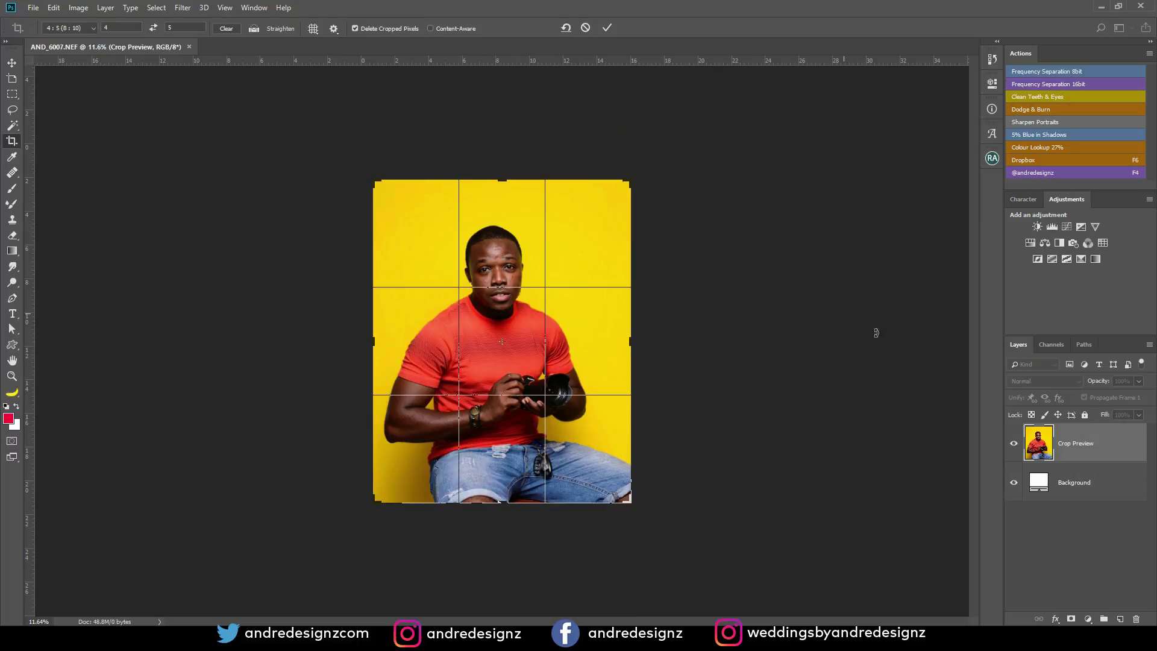
{"action": "left_click_drag", "start_coordinate": [505, 179], "coordinate": [502, 185]}
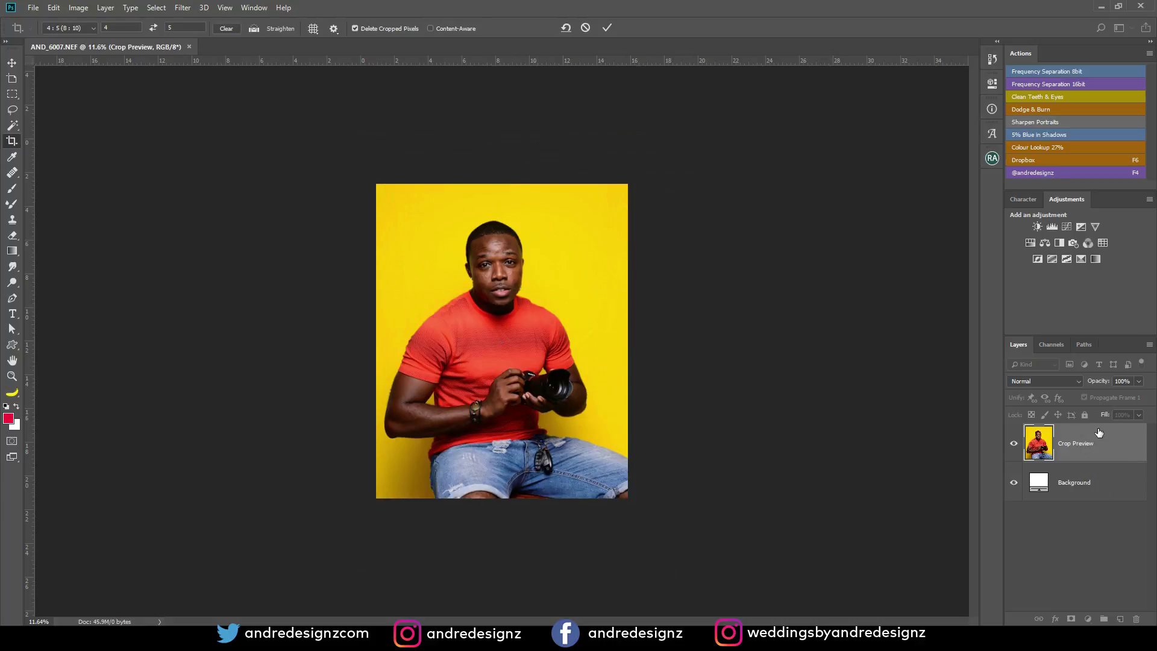
{"action": "key", "text": "Return"}
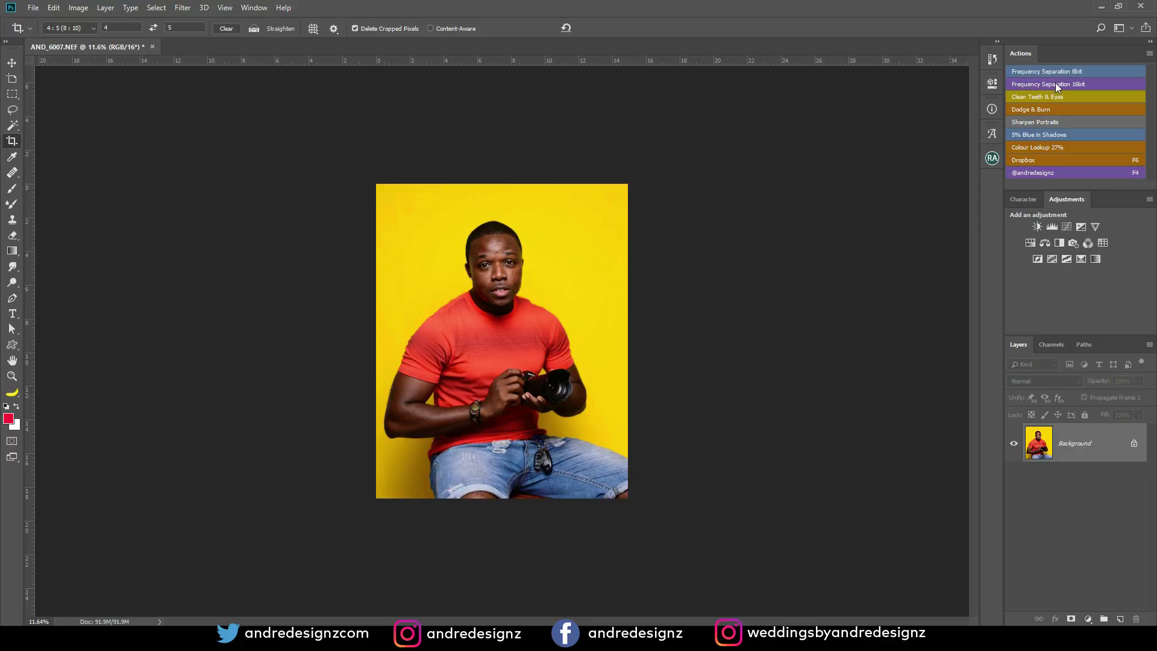
- Run the Frequency Separation 16bit action on the cropped photo and select the Low - FS layer
{"action": "left_click", "coordinate": [1055, 84]}
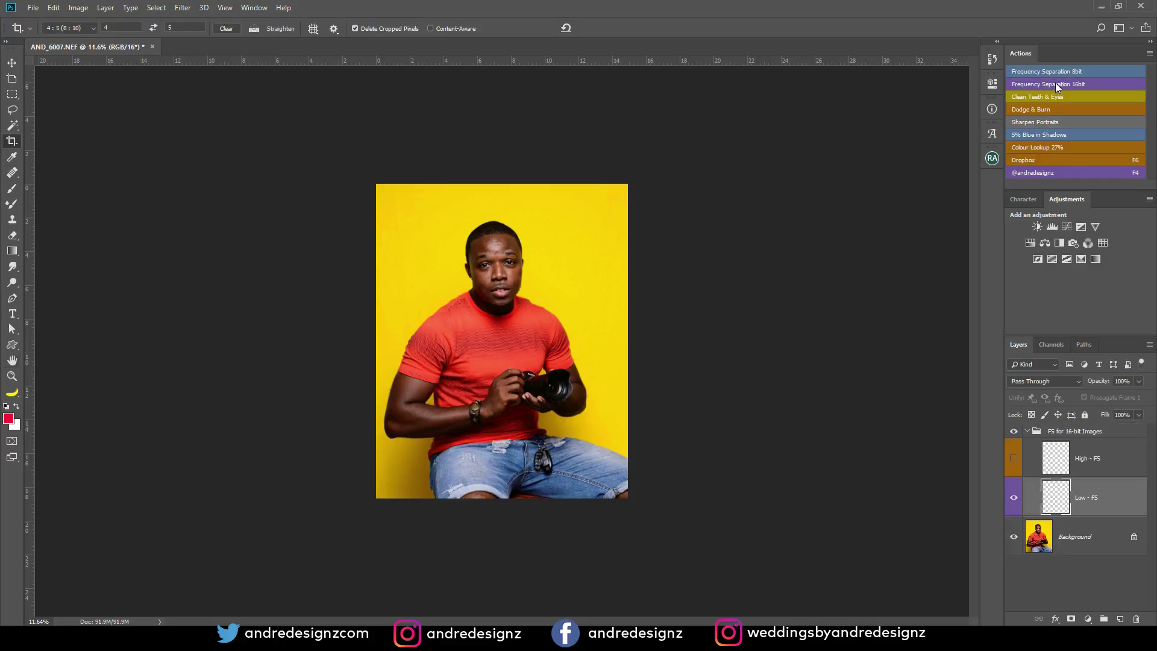
{"action": "left_click", "coordinate": [665, 256]}
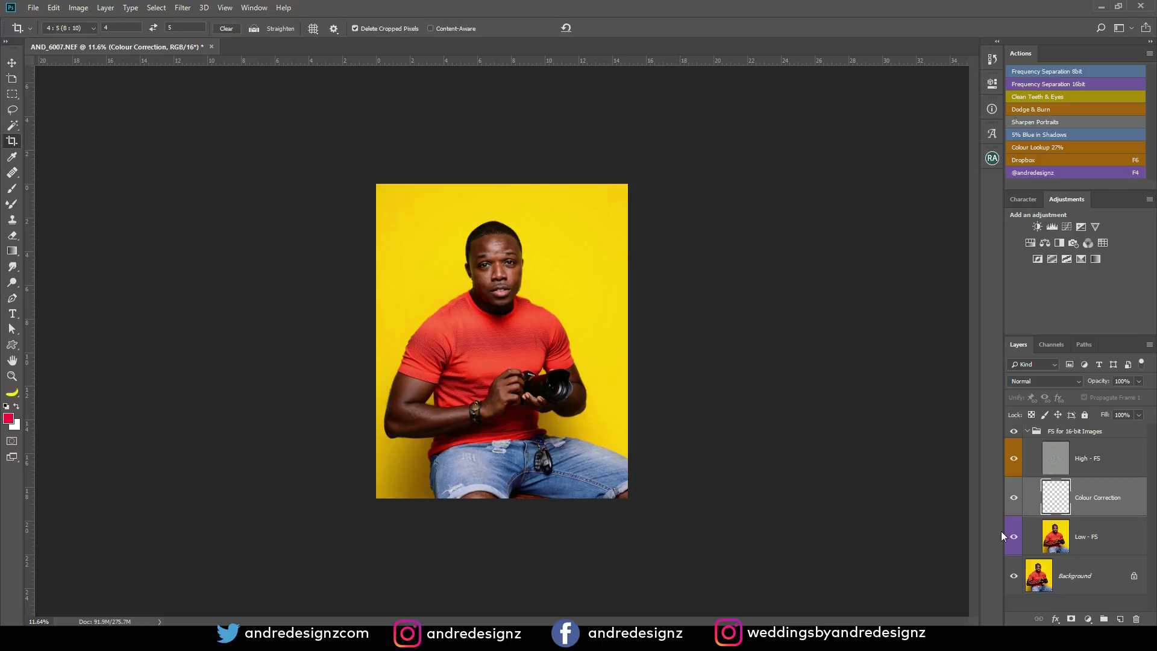
{"action": "left_click", "coordinate": [1113, 538]}
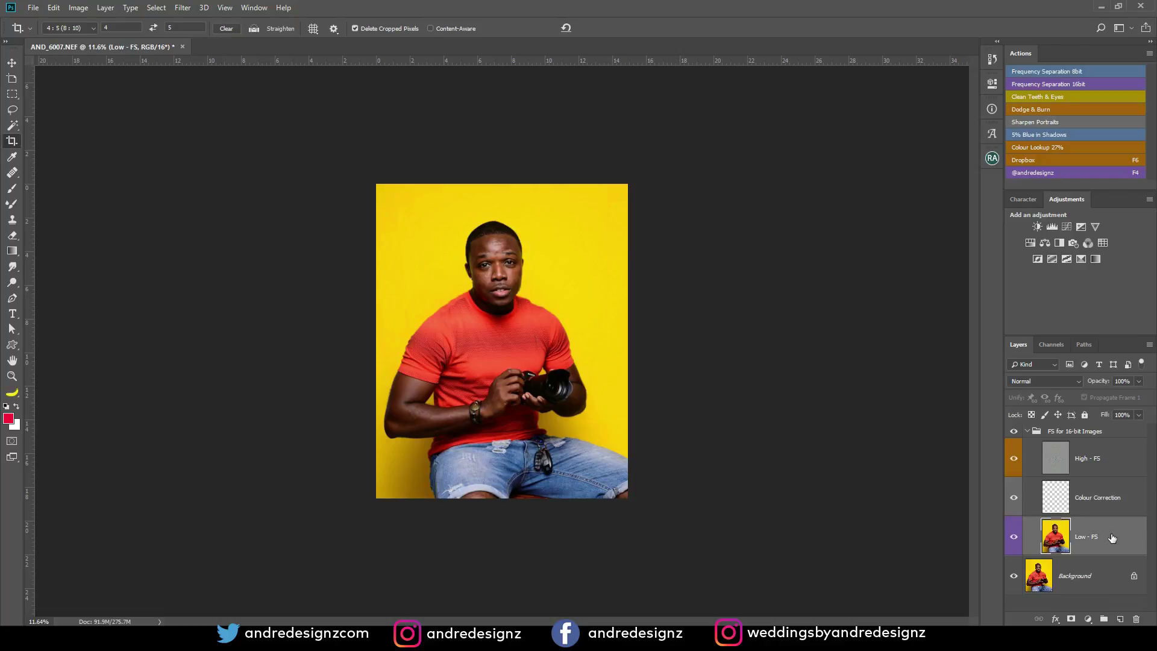
- Activate the Mixer Brush tool and review its brush loading and Wet options
{"action": "left_click", "coordinate": [15, 191]}
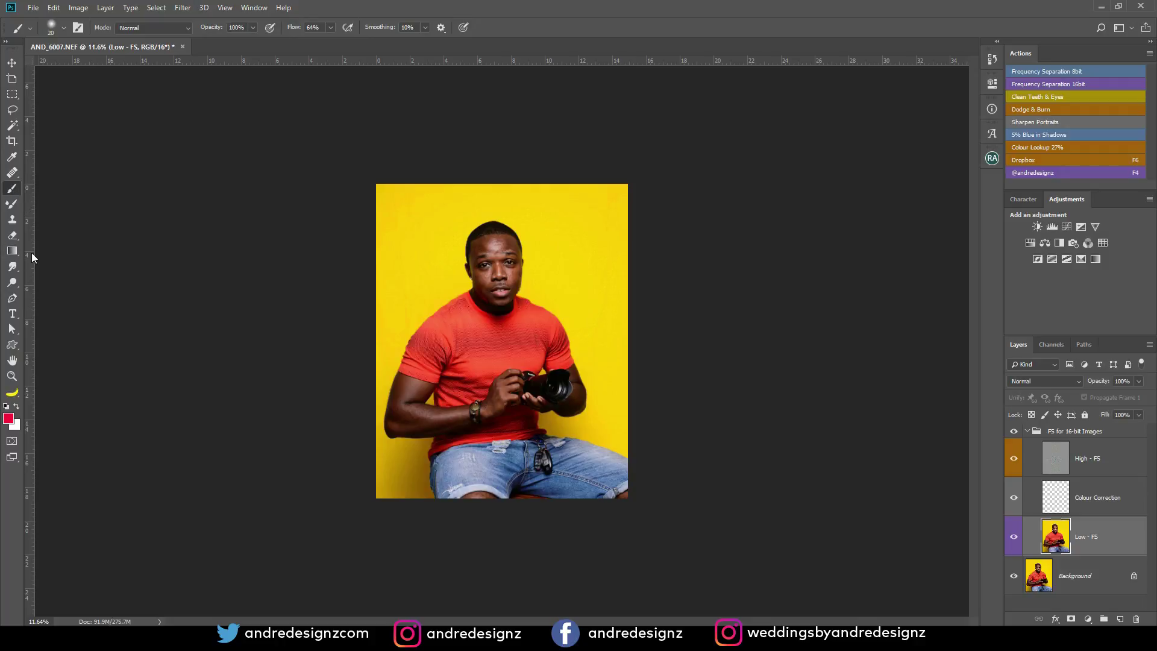
{"action": "left_click", "coordinate": [13, 205]}
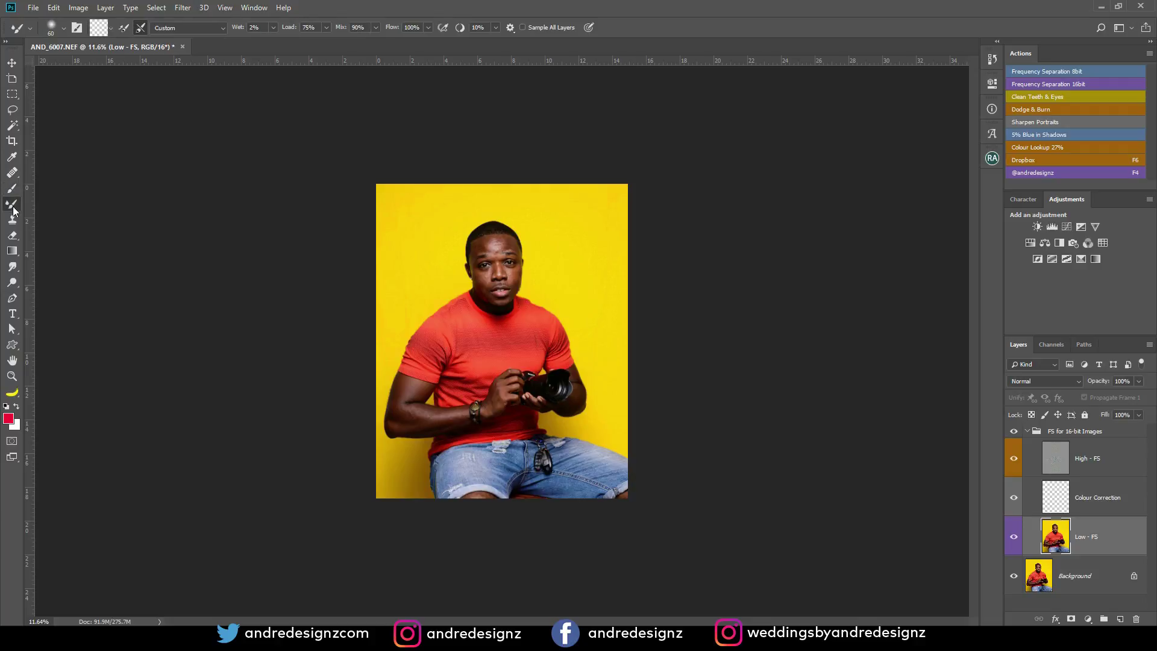
{"action": "left_click", "coordinate": [121, 30]}
{"action": "left_click", "coordinate": [253, 29]}
{"action": "left_click", "coordinate": [12, 64]}
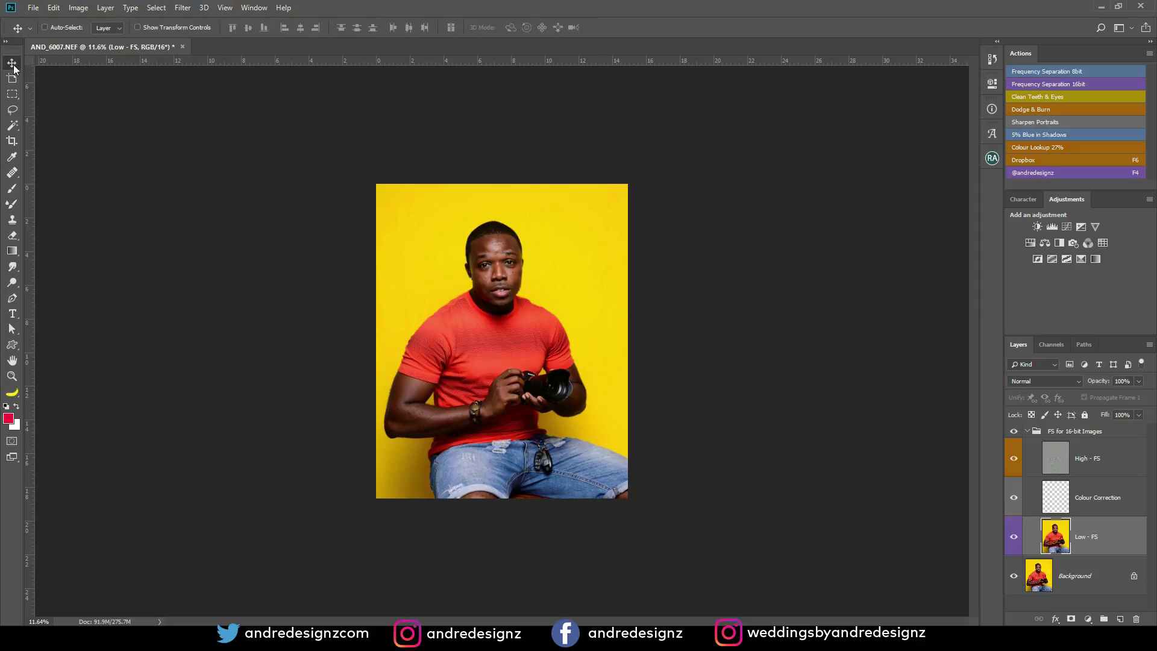
{"action": "left_click", "coordinate": [12, 204]}
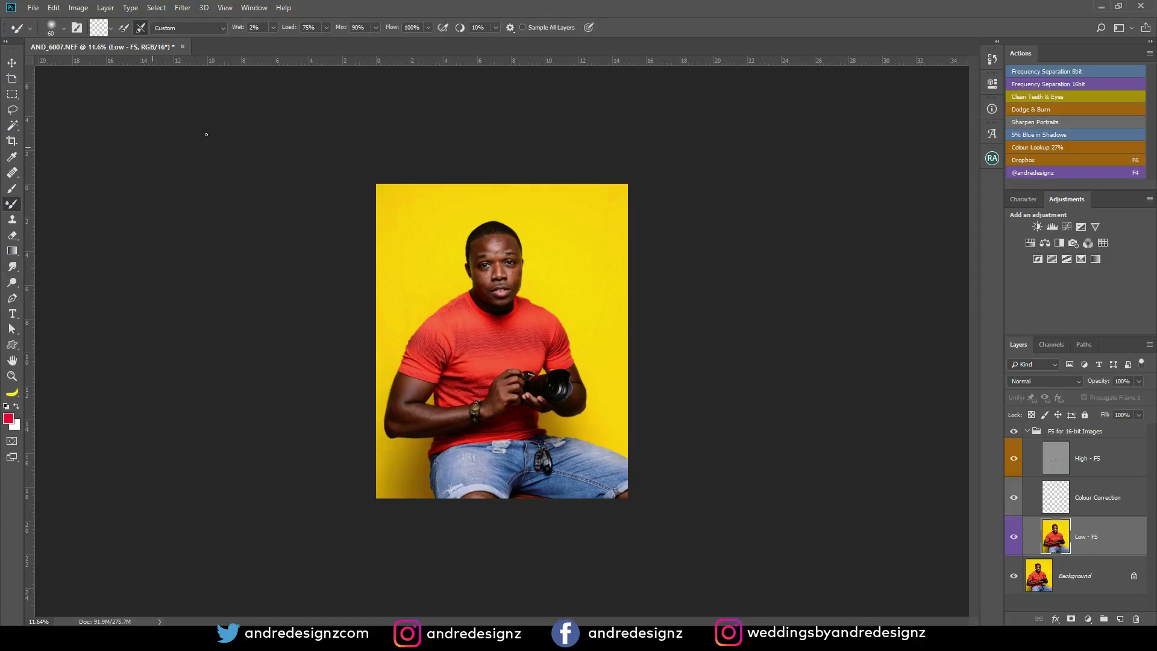
- Set the Mixer Brush size to 90 and blend the skin tones on the cheek below the eye
{"action": "scroll", "coordinate": [505, 227], "scroll_direction": "up", "scroll_amount": 3}
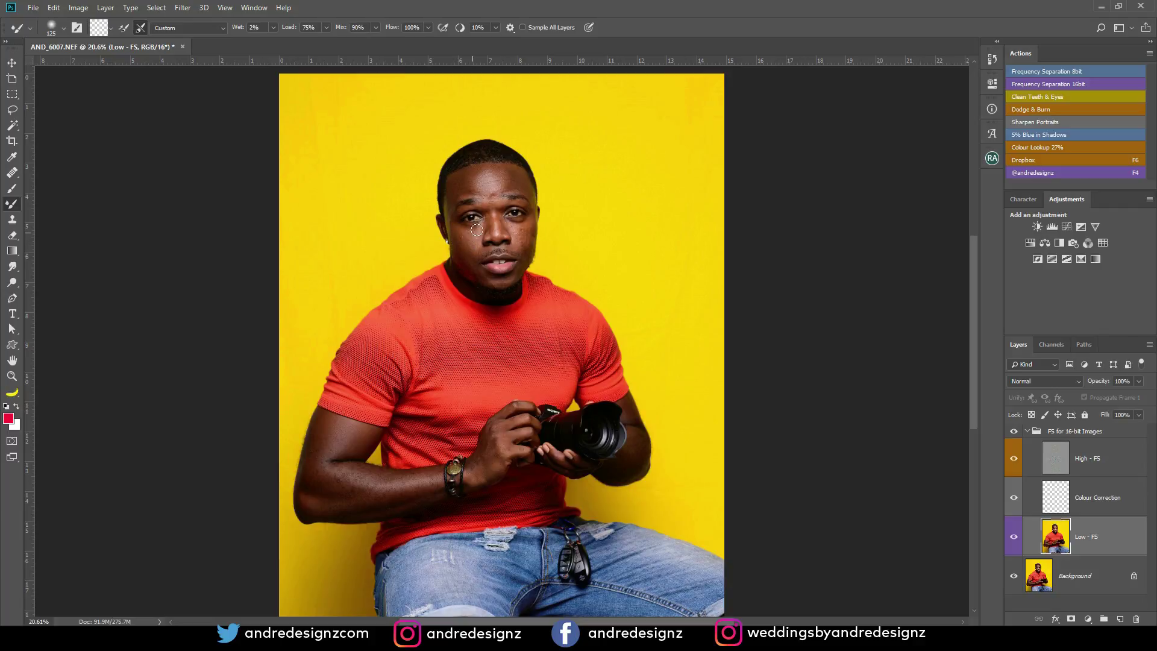
{"action": "scroll", "coordinate": [471, 241], "scroll_direction": "up", "scroll_amount": 3}
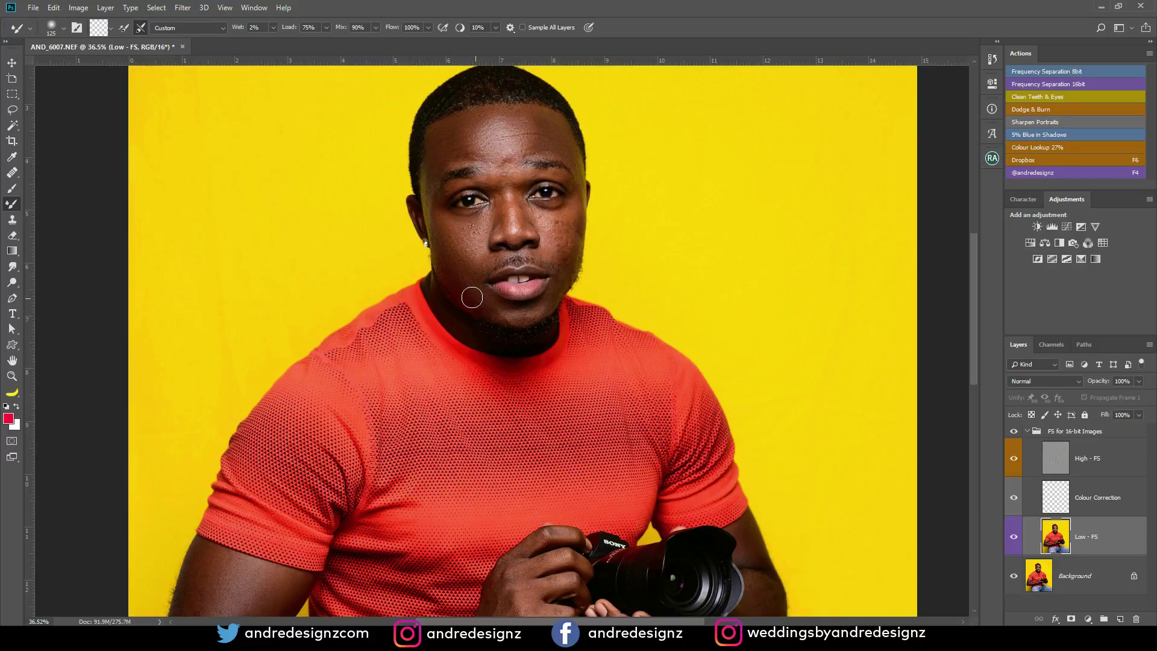
{"action": "key", "text": "bracketleft"}
{"action": "key", "text": "bracketleft"}
{"action": "key", "text": "bracketleft"}
{"action": "key", "text": "bracketleft"}
{"action": "key", "text": "bracketright"}
{"action": "key", "text": "bracketright"}
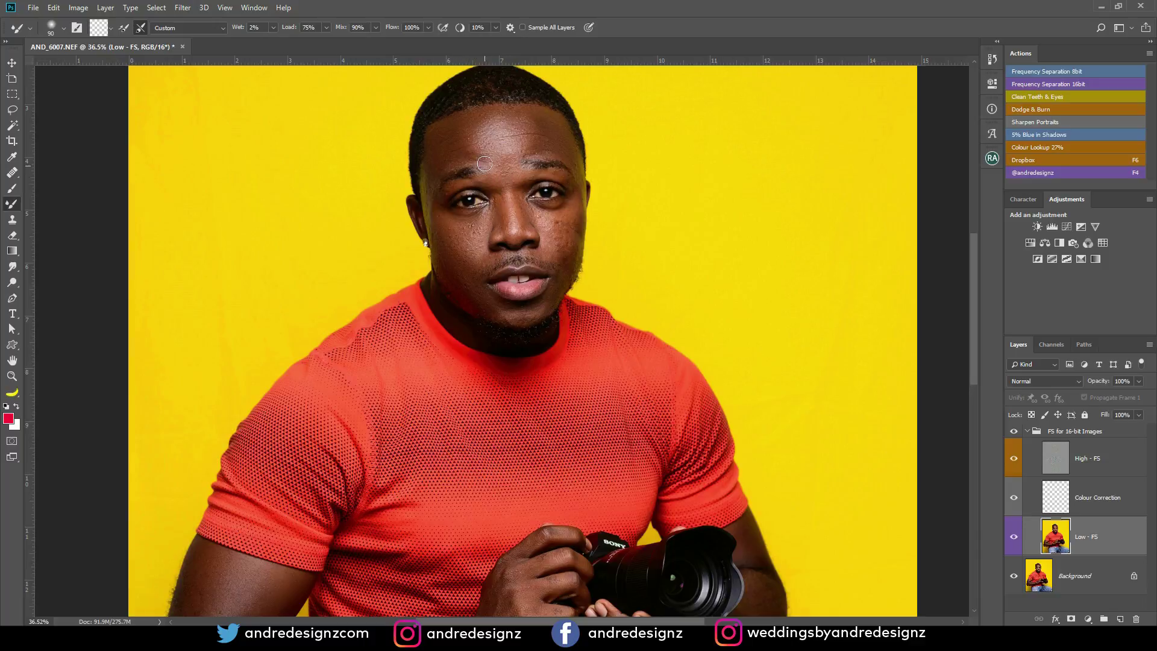
{"action": "mouse_move", "coordinate": [558, 228]}
{"action": "left_mouse_down"}
{"action": "mouse_move", "coordinate": [557, 247]}
{"action": "mouse_move", "coordinate": [570, 210]}
{"action": "mouse_move", "coordinate": [563, 277]}
{"action": "mouse_move", "coordinate": [574, 206]}
{"action": "mouse_move", "coordinate": [560, 293]}
{"action": "mouse_move", "coordinate": [542, 223]}
{"action": "left_mouse_up"}
{"action": "scroll", "coordinate": [582, 163], "scroll_direction": "up", "scroll_amount": 1}
{"action": "scroll", "coordinate": [582, 164], "scroll_direction": "down", "scroll_amount": 7}
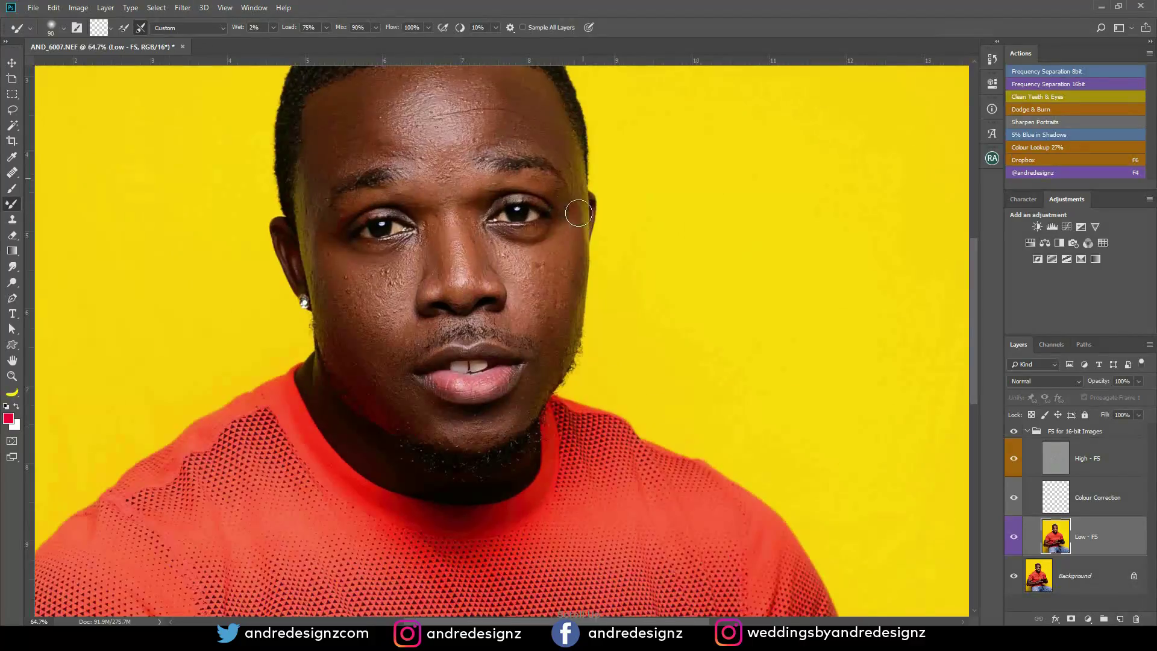
- Reduce the Mixer Brush size and blend the uneven skin tones across the cheeks on the Low - FS layer
{"action": "key", "text": "bracketleft"}
{"action": "key", "text": "bracketleft"}
{"action": "key", "text": "bracketleft"}
{"action": "key", "text": "bracketleft"}
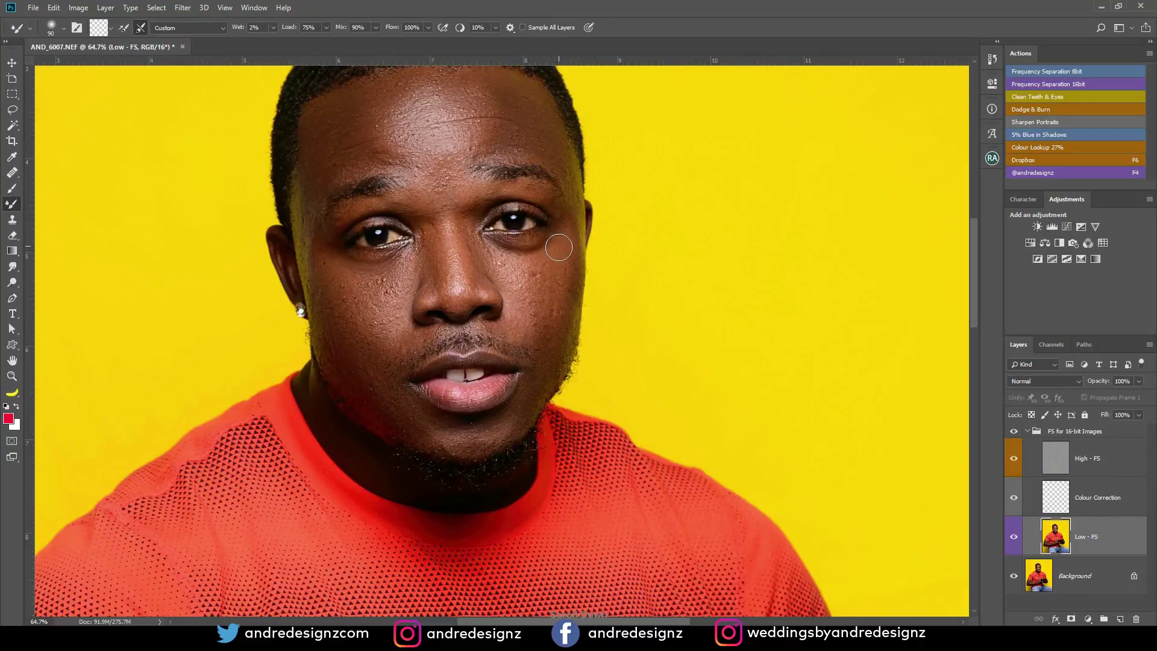
{"action": "mouse_move", "coordinate": [534, 261]}
{"action": "left_mouse_down"}
{"action": "mouse_move", "coordinate": [544, 239]}
{"action": "mouse_move", "coordinate": [521, 265]}
{"action": "mouse_move", "coordinate": [503, 251]}
{"action": "mouse_move", "coordinate": [510, 268]}
{"action": "mouse_move", "coordinate": [498, 263]}
{"action": "mouse_move", "coordinate": [542, 248]}
{"action": "mouse_move", "coordinate": [547, 230]}
{"action": "mouse_move", "coordinate": [516, 257]}
{"action": "mouse_move", "coordinate": [496, 238]}
{"action": "mouse_move", "coordinate": [554, 312]}
{"action": "mouse_move", "coordinate": [555, 283]}
{"action": "mouse_move", "coordinate": [542, 326]}
{"action": "mouse_move", "coordinate": [522, 280]}
{"action": "mouse_move", "coordinate": [536, 374]}
{"action": "mouse_move", "coordinate": [517, 412]}
{"action": "mouse_move", "coordinate": [469, 422]}
{"action": "mouse_move", "coordinate": [454, 439]}
{"action": "mouse_move", "coordinate": [397, 405]}
{"action": "mouse_move", "coordinate": [383, 380]}
{"action": "mouse_move", "coordinate": [403, 404]}
{"action": "mouse_move", "coordinate": [398, 348]}
{"action": "left_mouse_up"}
- Set the Mixer Brush size to 80 and smooth the tonal transitions on the forehead
{"action": "key", "text": "bracketright"}
{"action": "key", "text": "bracketright"}
{"action": "key", "text": "bracketright"}
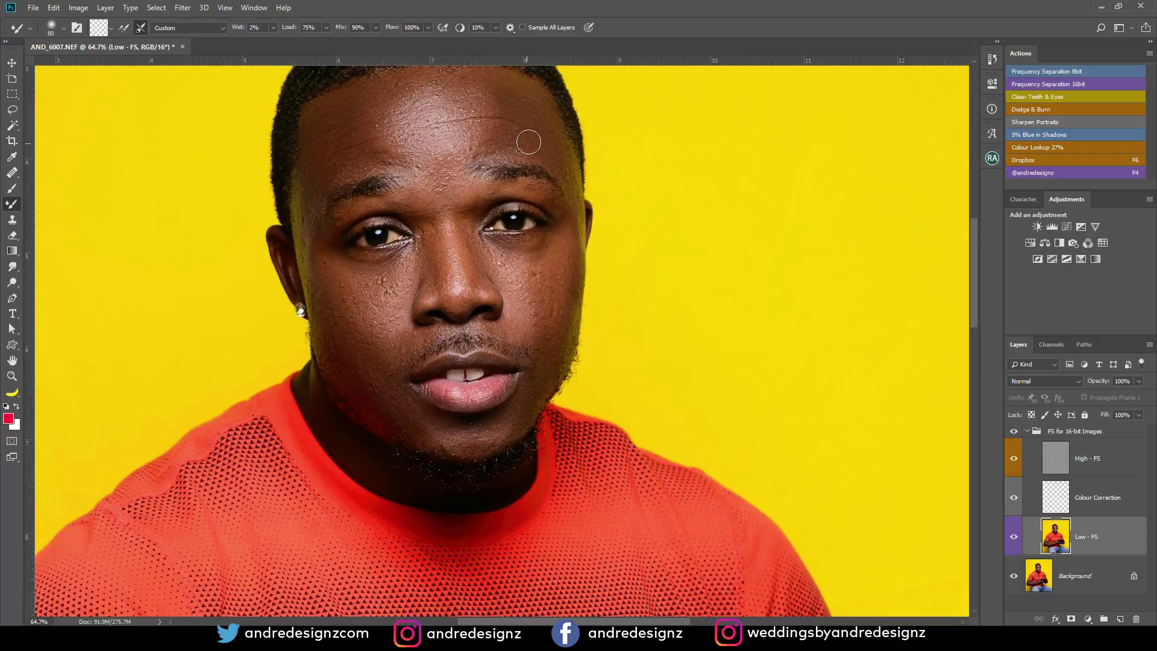
{"action": "left_click_drag", "start_coordinate": [499, 148], "coordinate": [491, 266]}
{"action": "mouse_move", "coordinate": [446, 337]}
{"action": "left_mouse_down"}
{"action": "mouse_move", "coordinate": [424, 315]}
{"action": "mouse_move", "coordinate": [433, 339]}
{"action": "mouse_move", "coordinate": [437, 326]}
{"action": "mouse_move", "coordinate": [452, 342]}
{"action": "mouse_move", "coordinate": [466, 308]}
{"action": "left_mouse_up"}
- Set the Mixer Brush size to 50 and blend the skin around the eyebrows and beside the nose
{"action": "key", "text": "bracketleft"}
{"action": "key", "text": "bracketleft"}
{"action": "key", "text": "bracketleft"}
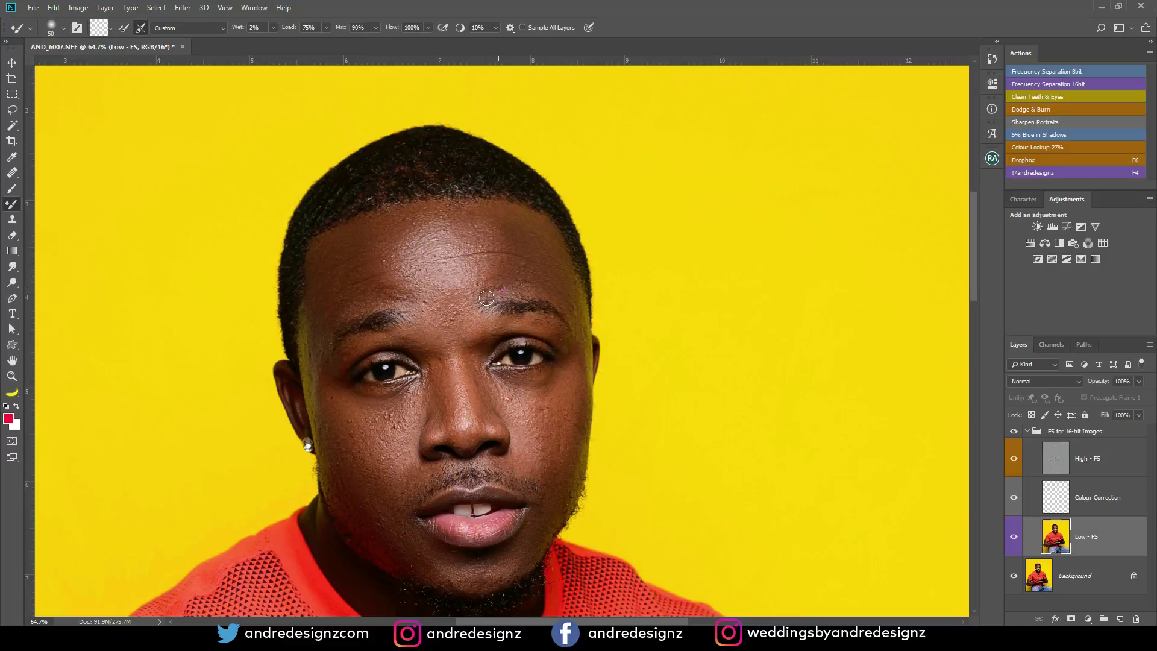
{"action": "left_click_drag", "start_coordinate": [498, 320], "coordinate": [480, 246]}
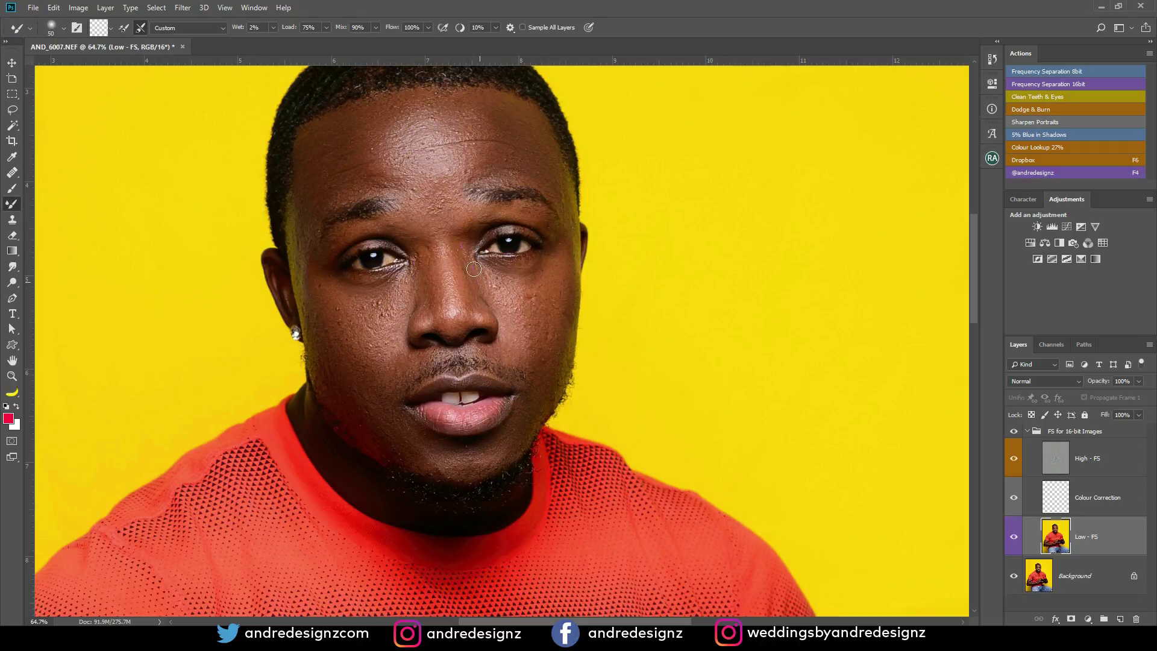
{"action": "left_click_drag", "start_coordinate": [487, 322], "coordinate": [456, 218]}
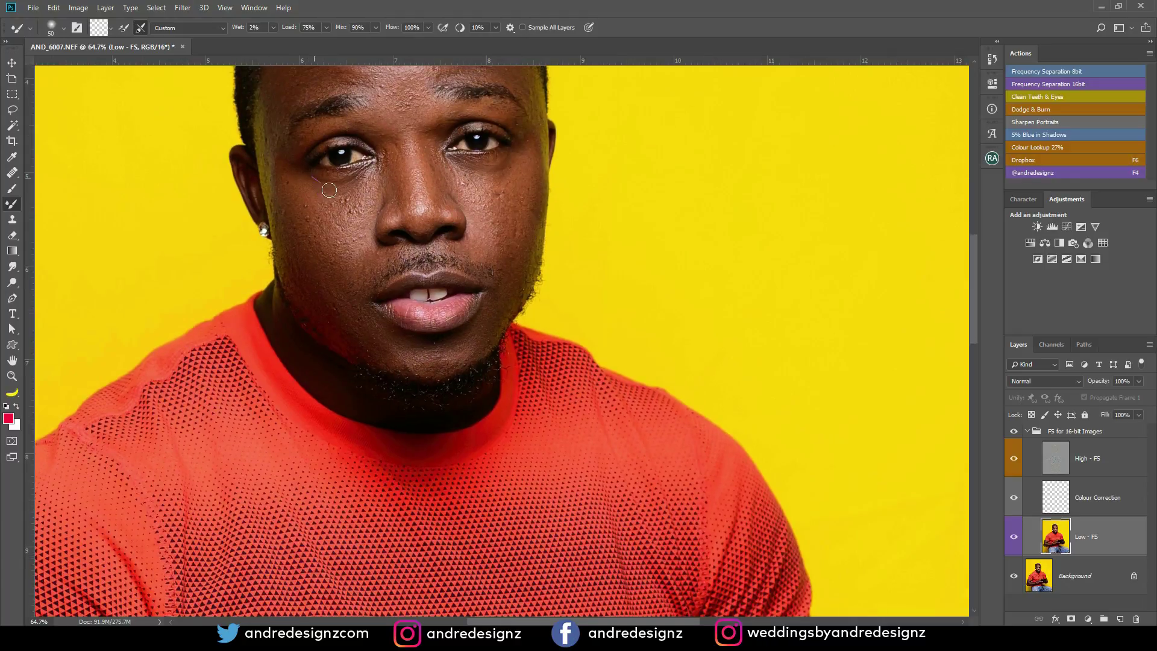
- Blend the remaining uneven tones under the eyes and along the cheek and jaw with the Mixer Brush
{"action": "mouse_move", "coordinate": [358, 189]}
{"action": "left_mouse_down"}
{"action": "mouse_move", "coordinate": [379, 155]}
{"action": "mouse_move", "coordinate": [388, 173]}
{"action": "left_mouse_up"}
{"action": "mouse_move", "coordinate": [335, 314]}
{"action": "left_mouse_down"}
{"action": "mouse_move", "coordinate": [355, 333]}
{"action": "mouse_move", "coordinate": [330, 326]}
{"action": "mouse_move", "coordinate": [343, 341]}
{"action": "mouse_move", "coordinate": [335, 302]}
{"action": "left_mouse_up"}
{"action": "mouse_move", "coordinate": [495, 320]}
{"action": "left_mouse_down"}
{"action": "mouse_move", "coordinate": [517, 241]}
{"action": "mouse_move", "coordinate": [501, 206]}
{"action": "mouse_move", "coordinate": [489, 217]}
{"action": "mouse_move", "coordinate": [506, 252]}
{"action": "mouse_move", "coordinate": [488, 203]}
{"action": "mouse_move", "coordinate": [505, 236]}
{"action": "mouse_move", "coordinate": [507, 179]}
{"action": "mouse_move", "coordinate": [469, 168]}
{"action": "left_mouse_up"}
{"action": "mouse_move", "coordinate": [530, 121]}
{"action": "left_mouse_down"}
{"action": "mouse_move", "coordinate": [525, 242]}
{"action": "mouse_move", "coordinate": [517, 208]}
{"action": "mouse_move", "coordinate": [529, 140]}
{"action": "mouse_move", "coordinate": [535, 163]}
{"action": "mouse_move", "coordinate": [533, 90]}
{"action": "mouse_move", "coordinate": [523, 149]}
{"action": "left_mouse_up"}
- Hide and show the FS for 16-bit Images group to compare the face before and after smoothing
{"action": "key", "text": "ctrl+0"}
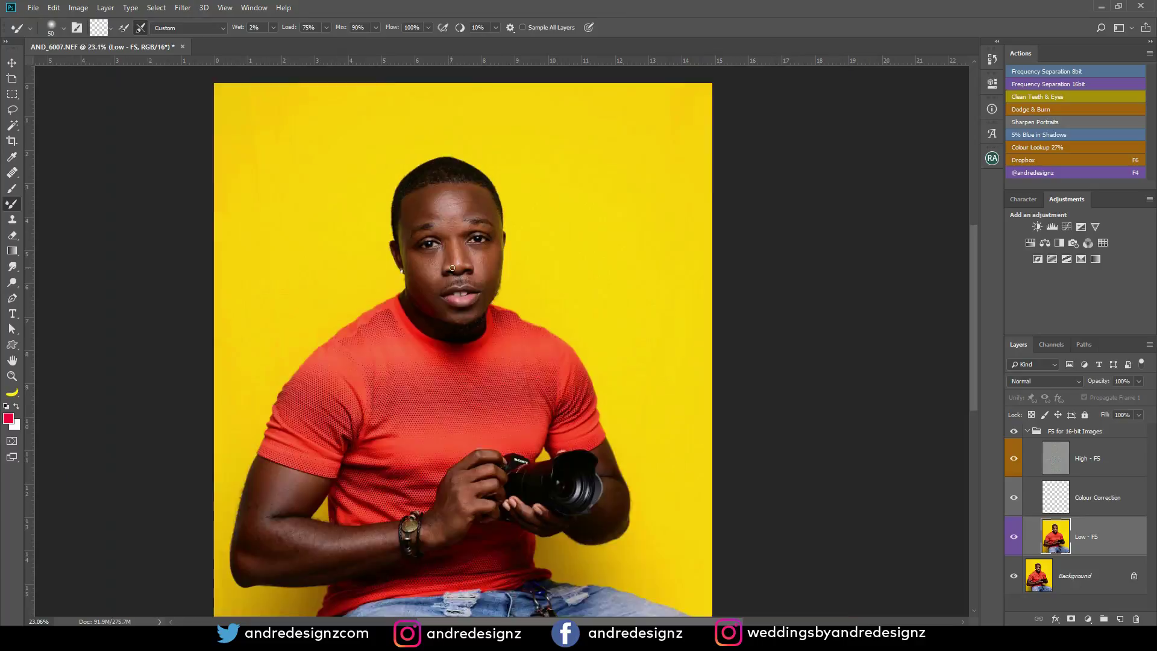
{"action": "scroll", "coordinate": [480, 339], "scroll_direction": "up", "scroll_amount": 5}
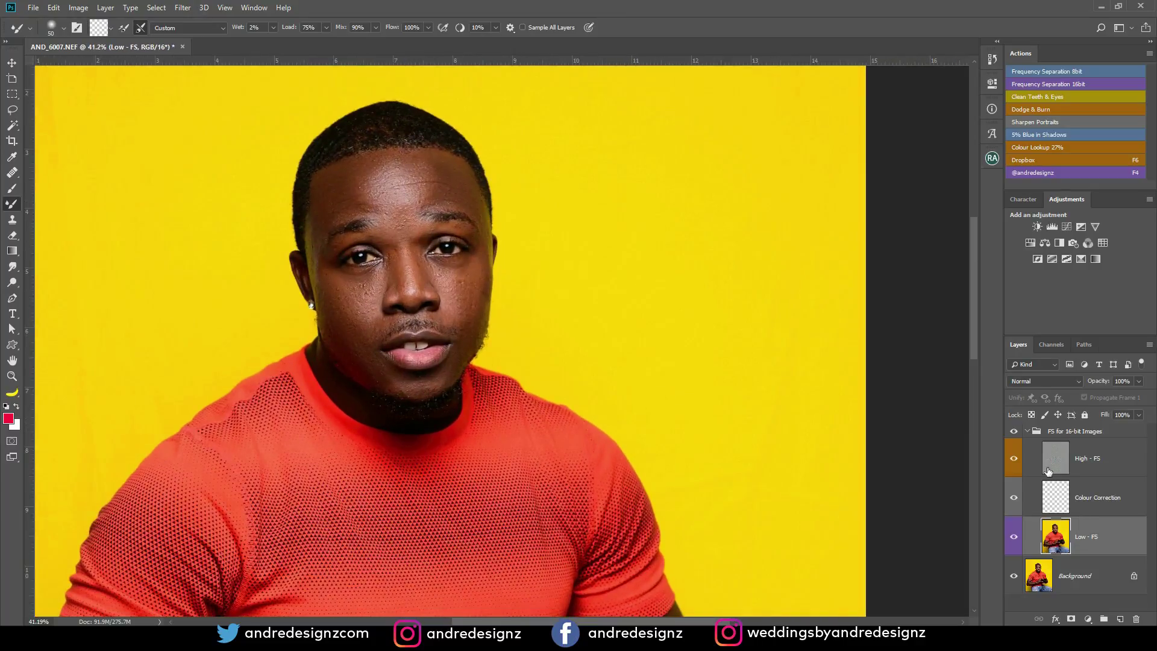
{"action": "left_click", "coordinate": [1013, 431]}
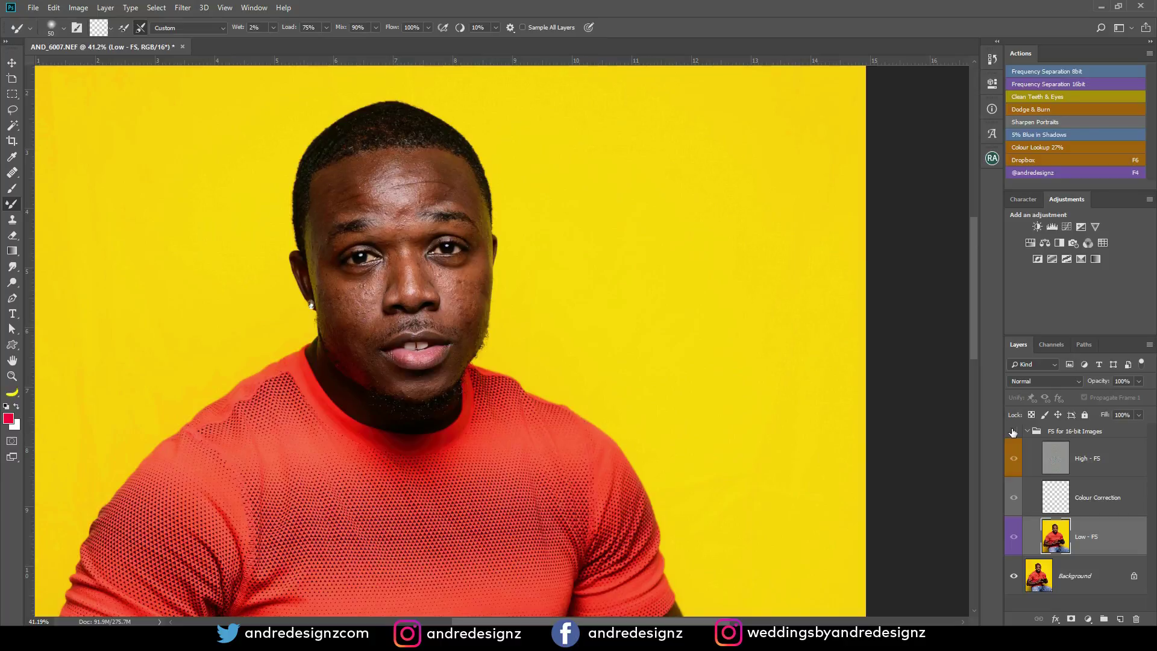
{"action": "left_click", "coordinate": [1013, 432]}
- Set the Mixer Brush size to 150 and smooth the skin on the upper arm and forearm wearing the watch
{"action": "mouse_move", "coordinate": [534, 483]}
{"action": "left_mouse_down"}
{"action": "mouse_move", "coordinate": [530, 263]}
{"action": "mouse_move", "coordinate": [526, 277]}
{"action": "left_mouse_up"}
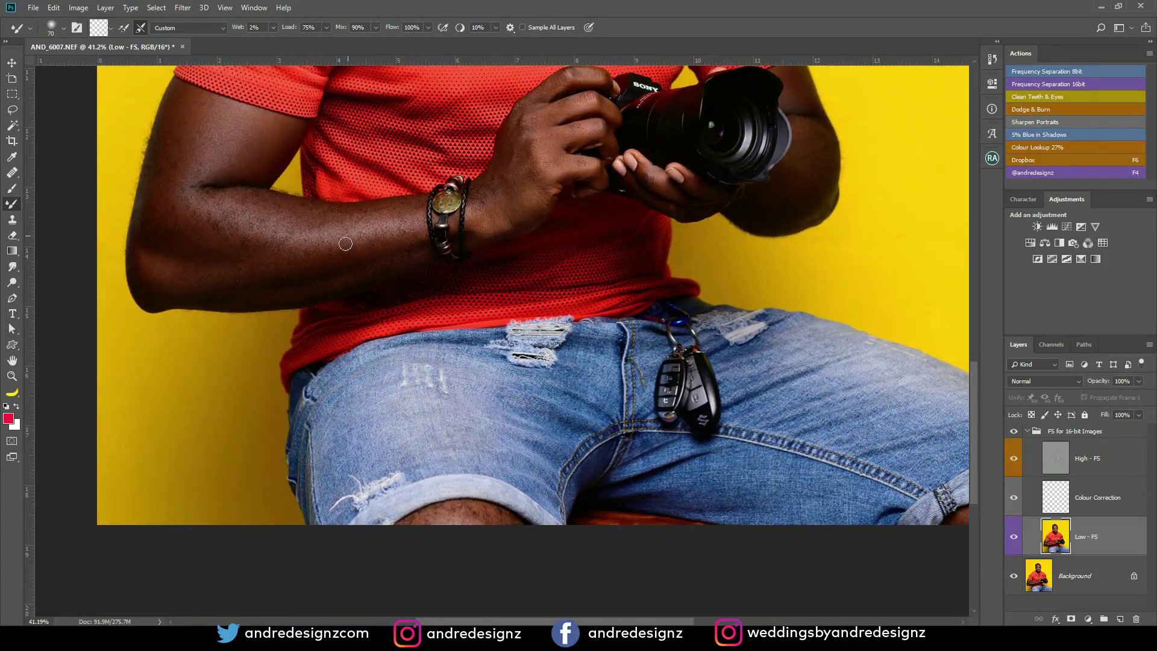
{"action": "key", "text": "bracketright"}
{"action": "key", "text": "bracketright"}
{"action": "key", "text": "bracketright"}
{"action": "key", "text": "bracketright"}
{"action": "key", "text": "bracketright"}
{"action": "mouse_move", "coordinate": [217, 147]}
{"action": "left_mouse_down"}
{"action": "mouse_move", "coordinate": [196, 176]}
{"action": "mouse_move", "coordinate": [165, 171]}
{"action": "mouse_move", "coordinate": [150, 183]}
{"action": "mouse_move", "coordinate": [172, 148]}
{"action": "mouse_move", "coordinate": [176, 158]}
{"action": "left_mouse_up"}
{"action": "mouse_move", "coordinate": [199, 238]}
{"action": "left_mouse_down"}
{"action": "mouse_move", "coordinate": [236, 237]}
{"action": "mouse_move", "coordinate": [175, 228]}
{"action": "mouse_move", "coordinate": [359, 232]}
{"action": "mouse_move", "coordinate": [340, 268]}
{"action": "mouse_move", "coordinate": [327, 261]}
{"action": "mouse_move", "coordinate": [195, 300]}
{"action": "mouse_move", "coordinate": [149, 252]}
{"action": "mouse_move", "coordinate": [173, 271]}
{"action": "mouse_move", "coordinate": [184, 251]}
{"action": "mouse_move", "coordinate": [386, 227]}
{"action": "mouse_move", "coordinate": [412, 253]}
{"action": "mouse_move", "coordinate": [387, 269]}
{"action": "mouse_move", "coordinate": [339, 270]}
{"action": "mouse_move", "coordinate": [507, 184]}
{"action": "mouse_move", "coordinate": [484, 199]}
{"action": "mouse_move", "coordinate": [491, 206]}
{"action": "mouse_move", "coordinate": [536, 130]}
{"action": "mouse_move", "coordinate": [519, 178]}
{"action": "mouse_move", "coordinate": [532, 128]}
{"action": "mouse_move", "coordinate": [542, 188]}
{"action": "mouse_move", "coordinate": [533, 173]}
{"action": "mouse_move", "coordinate": [523, 191]}
{"action": "mouse_move", "coordinate": [461, 217]}
{"action": "left_mouse_up"}
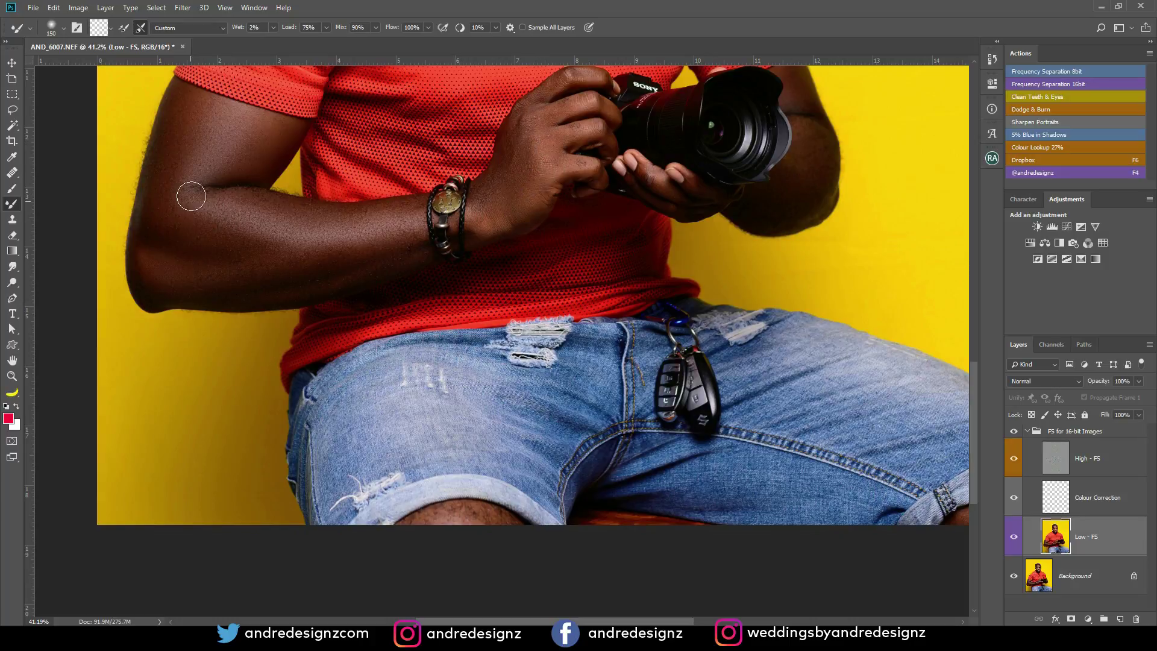
{"action": "left_click_drag", "start_coordinate": [254, 135], "coordinate": [270, 131]}
- Smooth the skin on the other elbow and forearm beside the camera lens with the Mixer Brush
{"action": "left_click_drag", "start_coordinate": [581, 75], "coordinate": [348, 281]}
{"action": "mouse_move", "coordinate": [578, 368]}
{"action": "left_mouse_down"}
{"action": "mouse_move", "coordinate": [565, 369]}
{"action": "mouse_move", "coordinate": [568, 386]}
{"action": "left_mouse_up"}
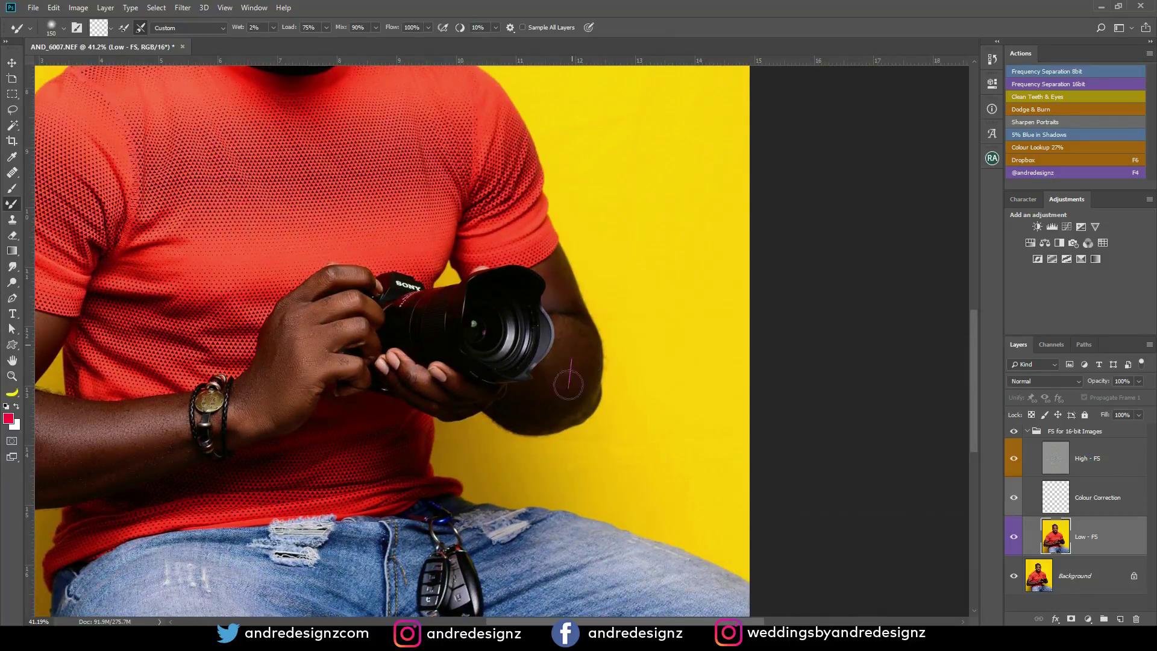
{"action": "scroll", "coordinate": [458, 355], "scroll_direction": "up", "scroll_amount": 3}
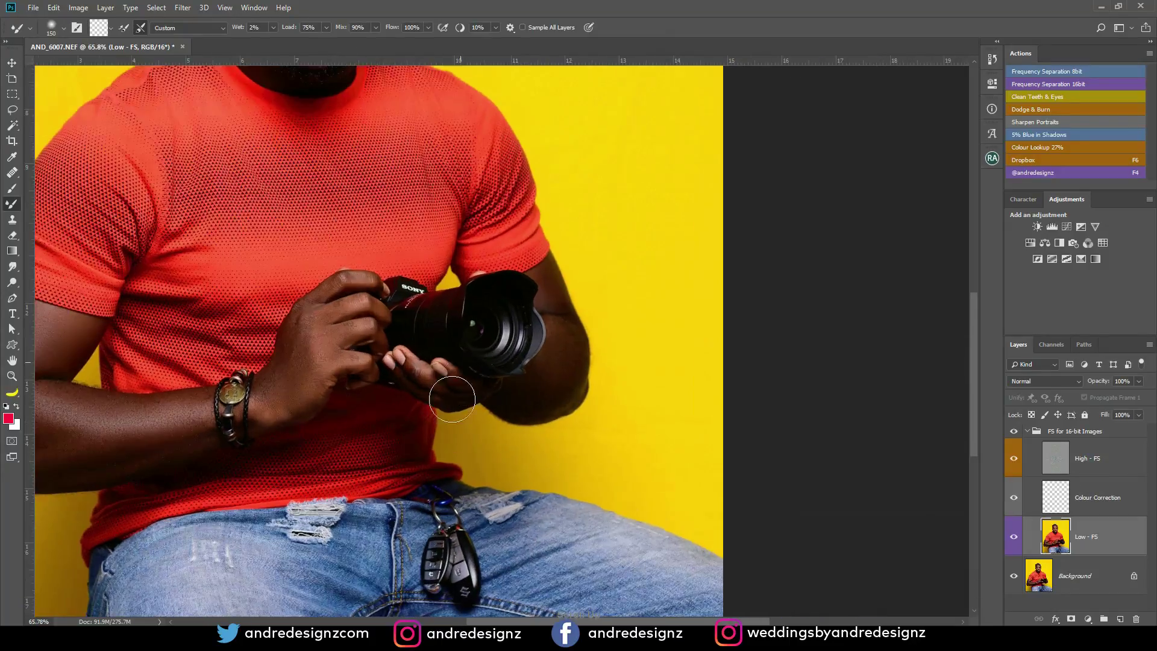
{"action": "scroll", "coordinate": [452, 399], "scroll_direction": "up", "scroll_amount": 2}
{"action": "scroll", "coordinate": [432, 233], "scroll_direction": "down", "scroll_amount": 5}
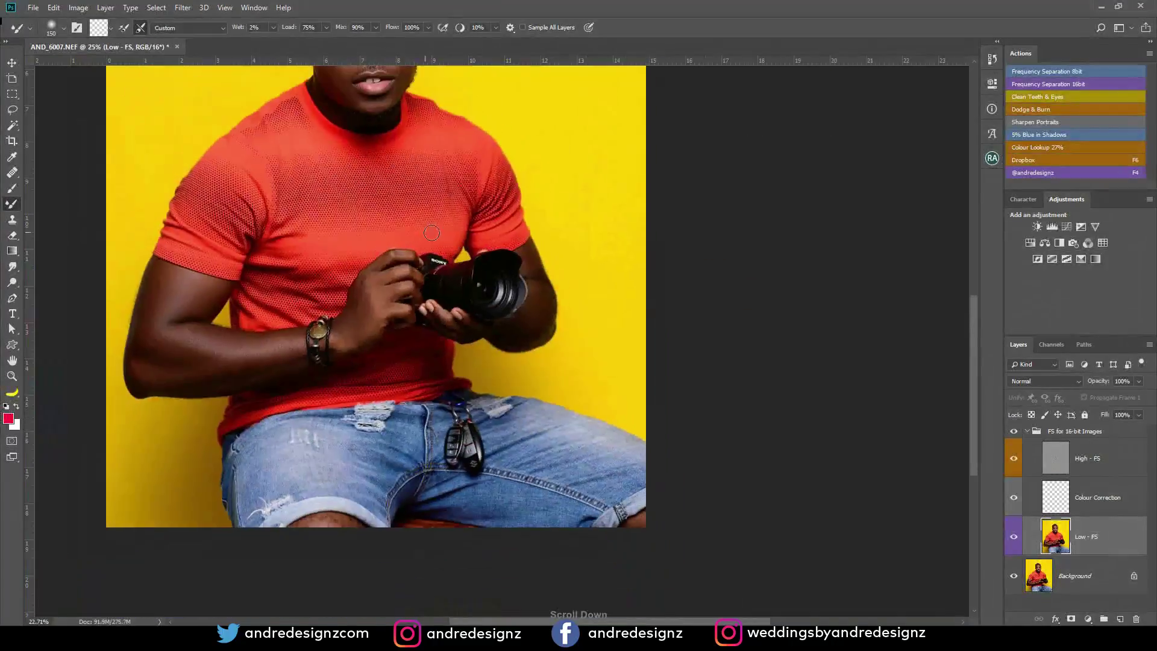
- Isolate the Background layer and restore all layers to compare the whole portrait before and after the skin smoothing
{"action": "scroll", "coordinate": [432, 232], "scroll_direction": "down", "scroll_amount": 2}
{"action": "scroll", "coordinate": [492, 226], "scroll_direction": "up", "scroll_amount": 5}
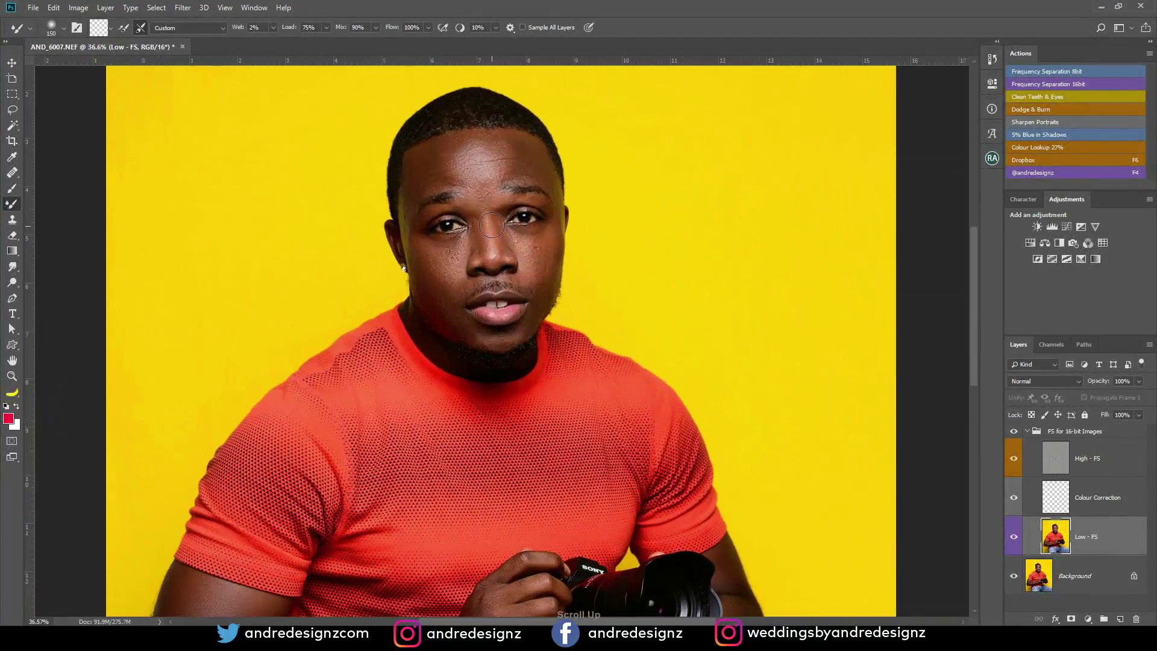
{"action": "scroll", "coordinate": [492, 225], "scroll_direction": "down", "scroll_amount": 2}
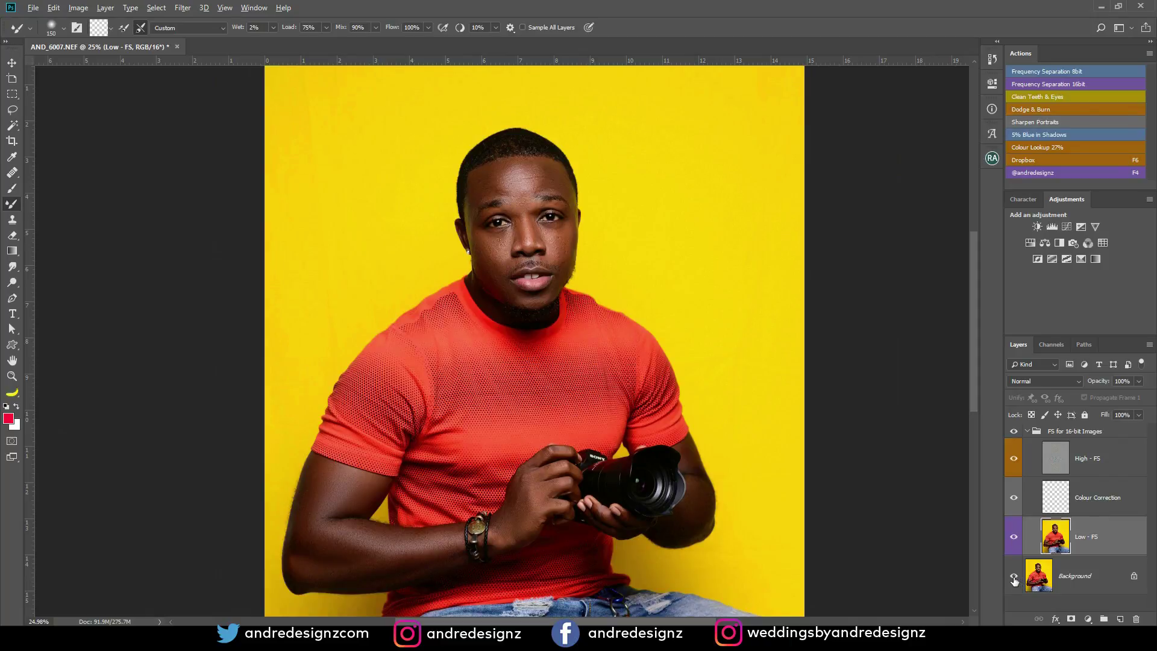
{"action": "left_click", "coordinate": [1013, 578], "text": "alt"}
{"action": "left_click", "coordinate": [1015, 579], "text": "alt"}
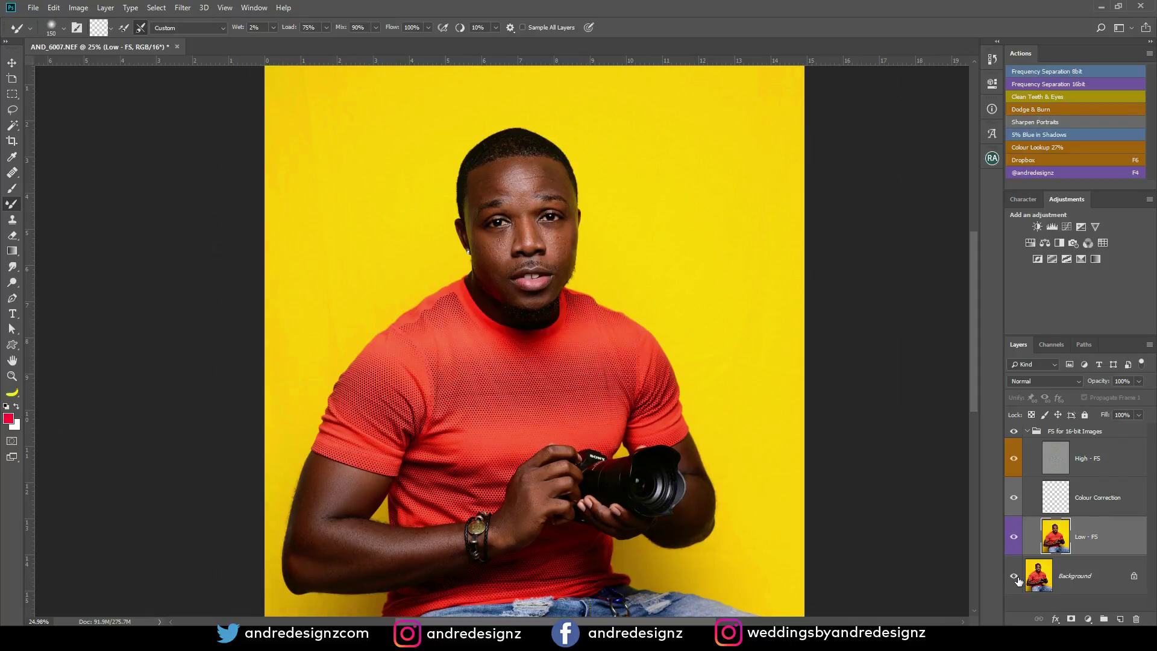
- Select the High - FS layer and switch to the Healing Brush Tool for texture retouching on the face
{"action": "left_click", "coordinate": [1053, 463]}
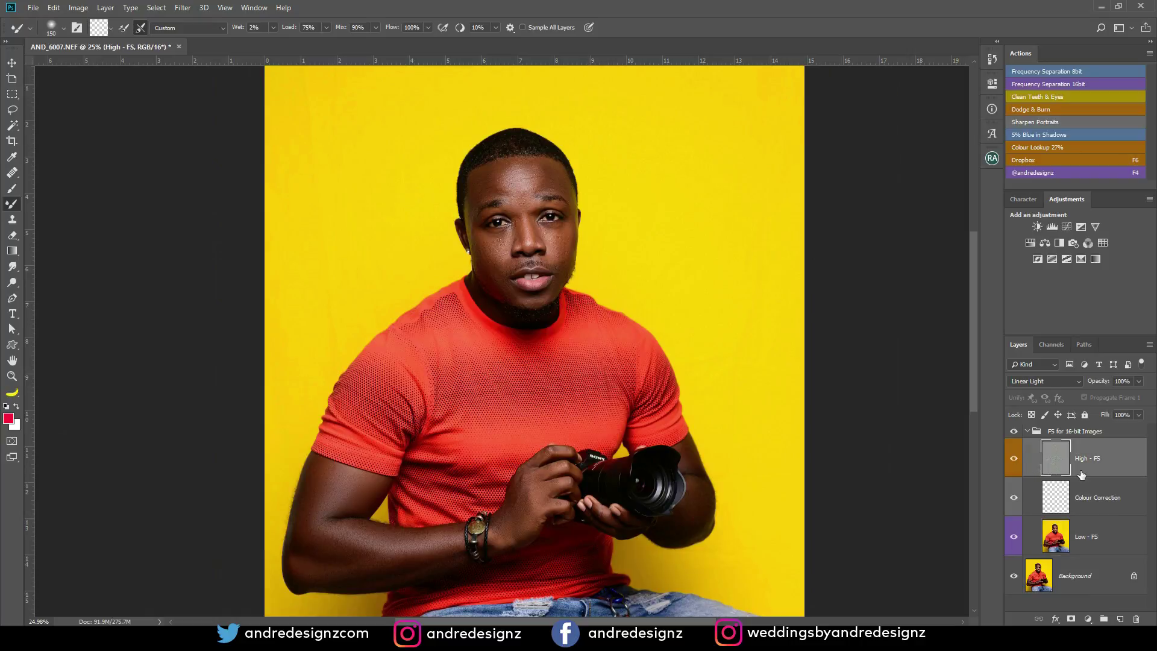
{"action": "scroll", "coordinate": [501, 258], "scroll_direction": "up", "scroll_amount": 5}
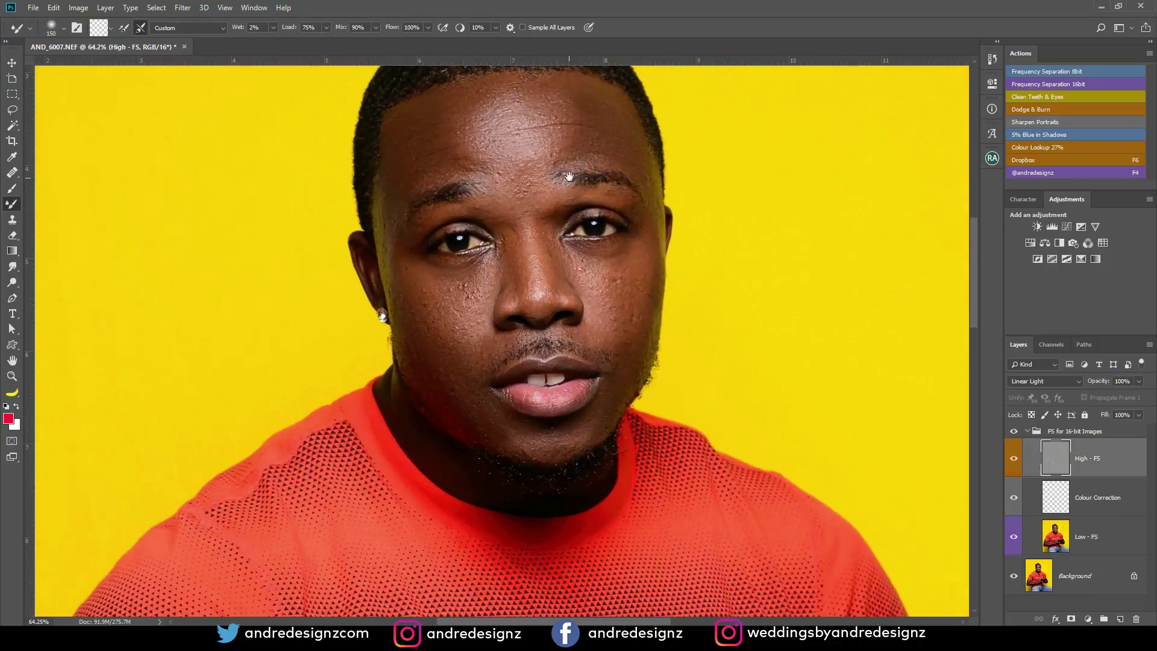
{"action": "left_click_drag", "start_coordinate": [501, 258], "coordinate": [492, 261]}
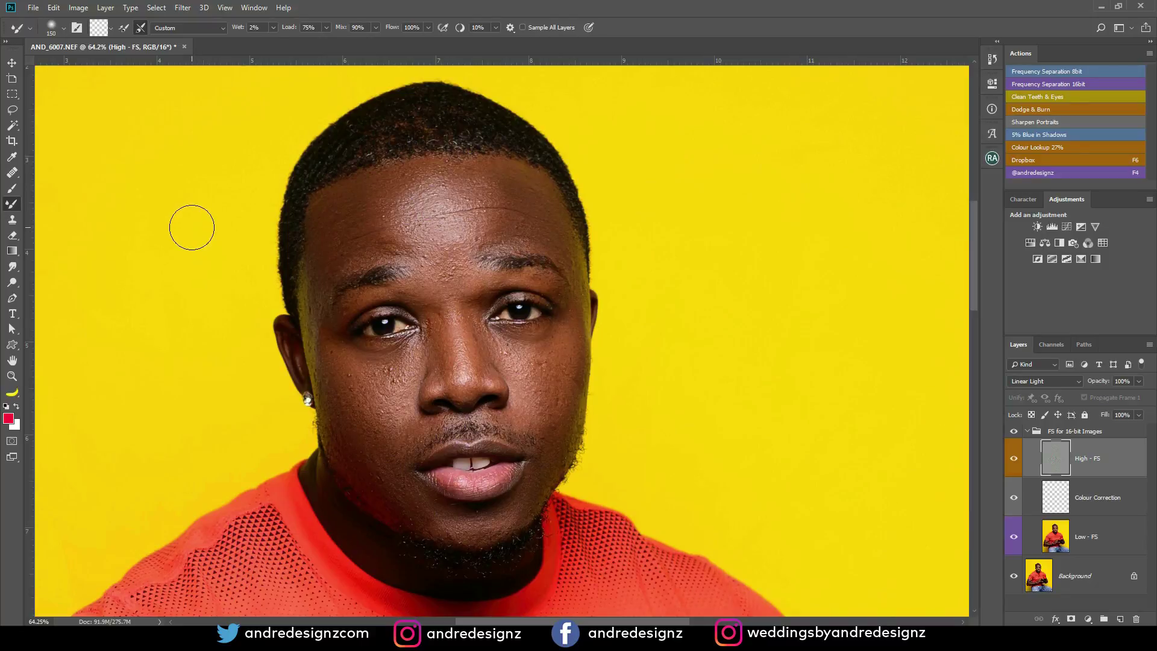
{"action": "left_click", "coordinate": [13, 175]}
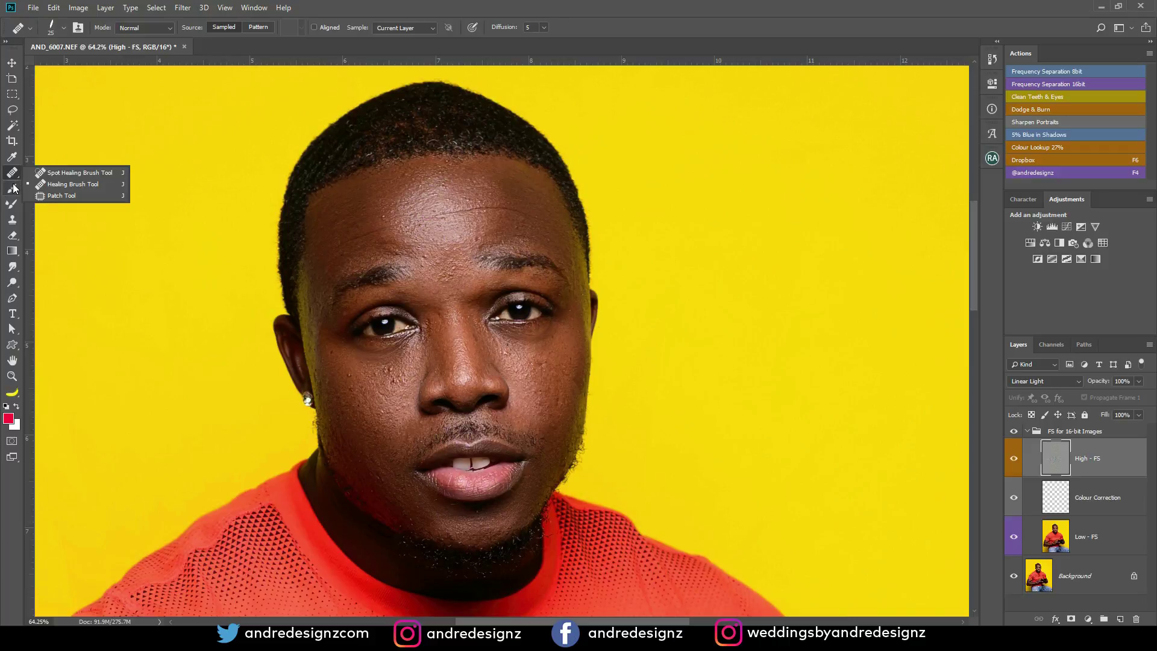
{"action": "left_click", "coordinate": [73, 184]}
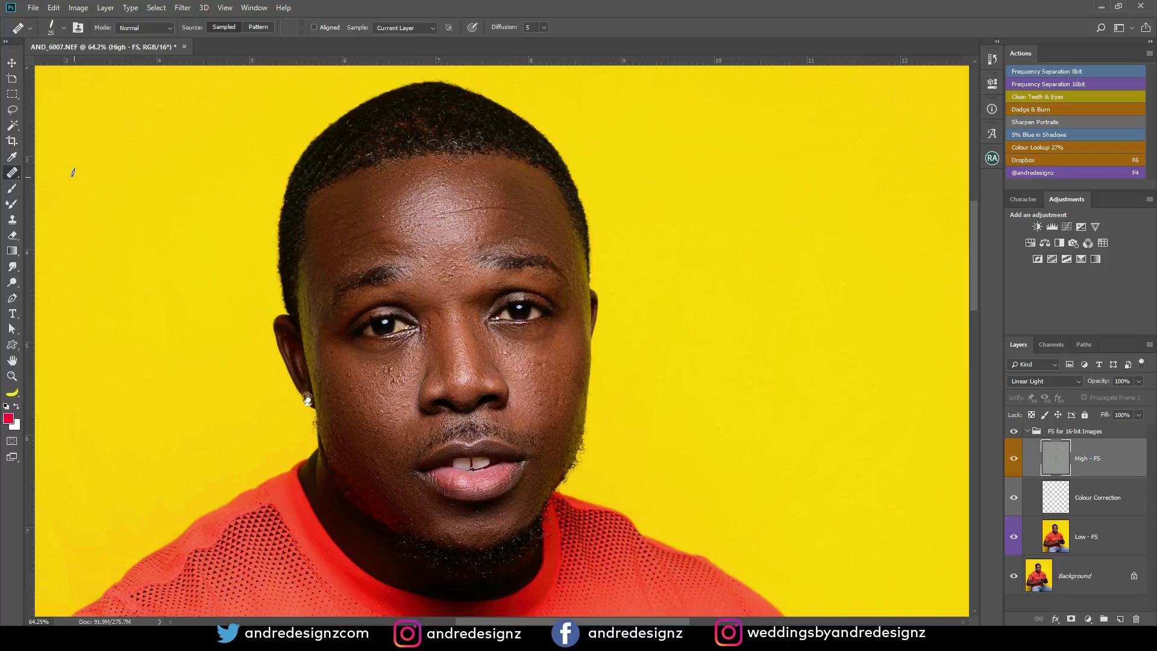
- Examine the Healing Brush tip settings and the available size control options
{"action": "left_click", "coordinate": [63, 27]}
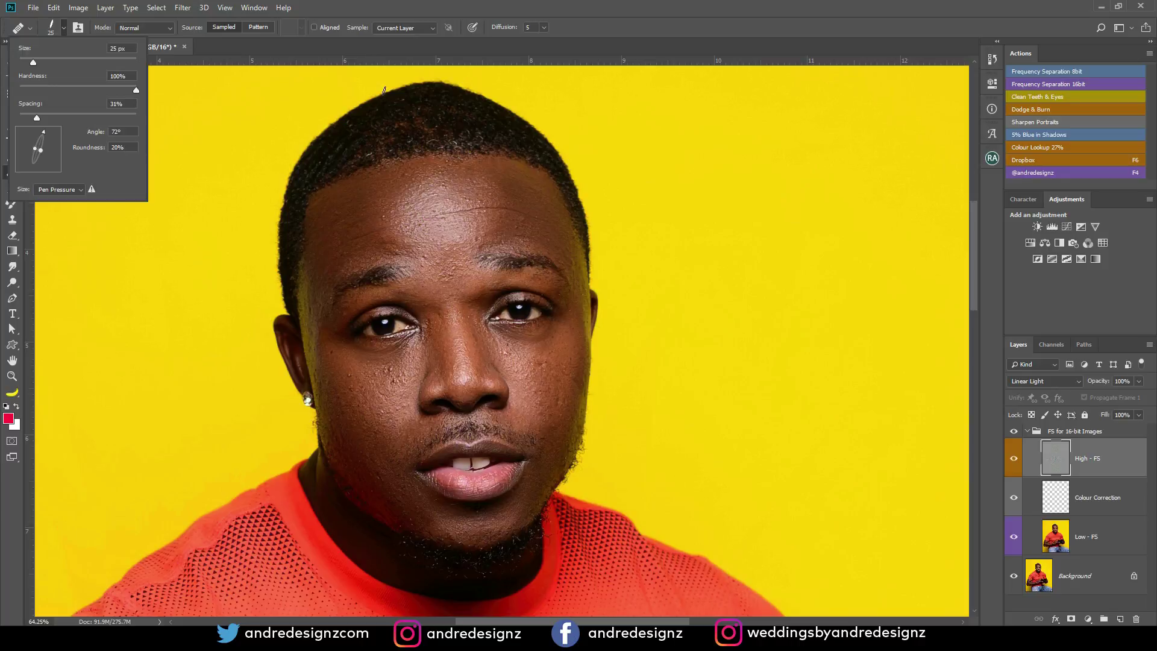
{"action": "left_click", "coordinate": [79, 189]}
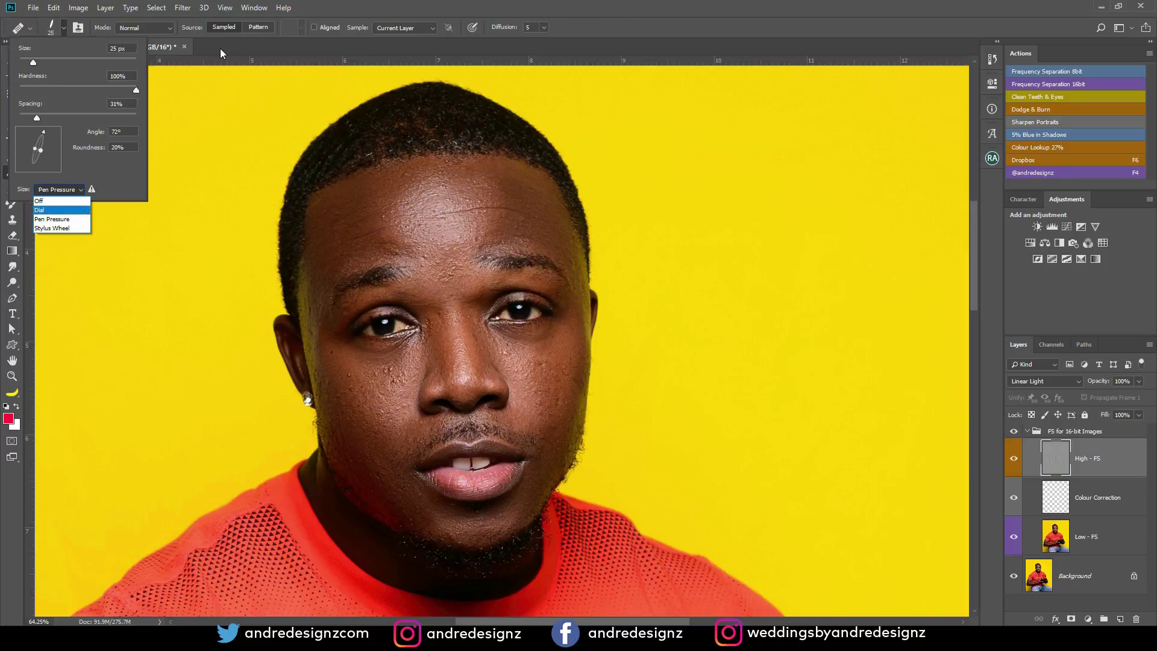
{"action": "left_click", "coordinate": [203, 62]}
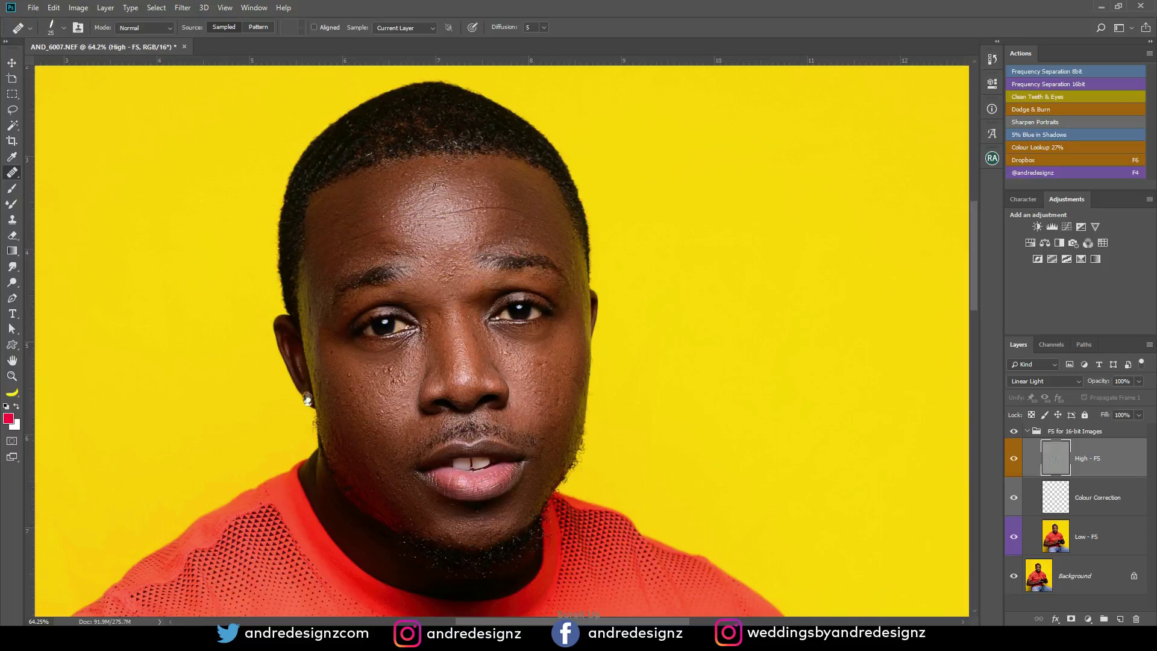
- Set the Healing Brush size to 20 and remove the fine lines on the forehead using clean skin texture sampled nearby
{"action": "scroll", "coordinate": [606, 114], "scroll_direction": "down", "scroll_amount": 3}
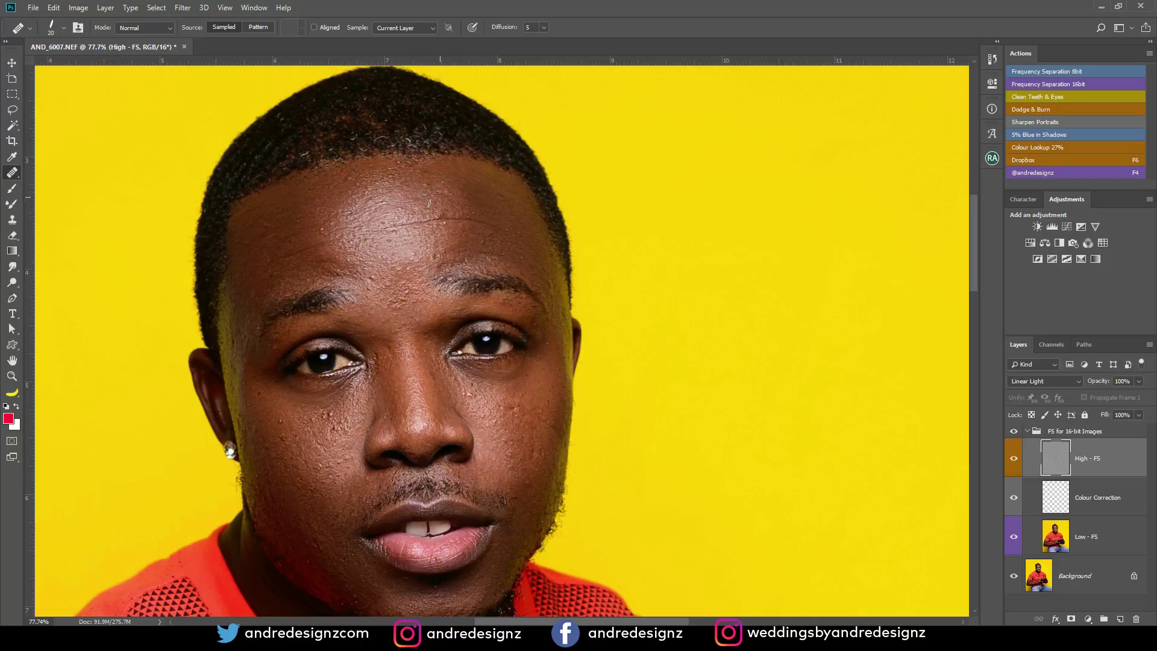
{"action": "left_click", "coordinate": [411, 176], "text": "alt"}
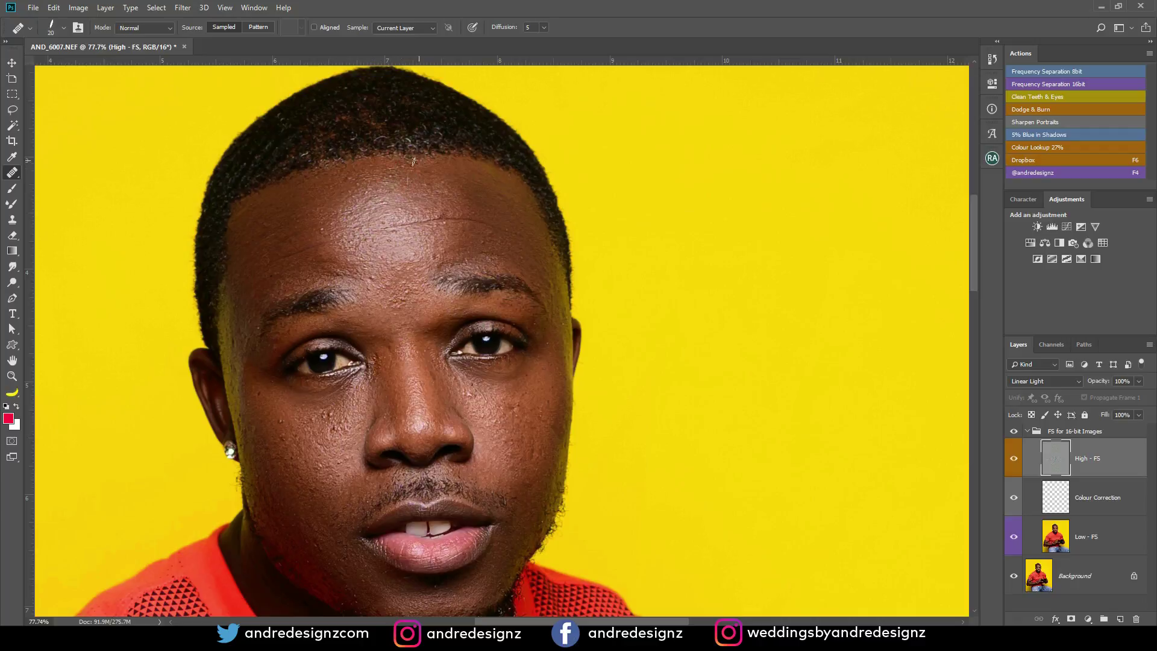
{"action": "left_click", "coordinate": [453, 166]}
{"action": "left_click", "coordinate": [500, 229]}
{"action": "left_click", "coordinate": [500, 245], "text": "alt"}
{"action": "scroll", "coordinate": [488, 262], "scroll_direction": "down", "scroll_amount": 2}
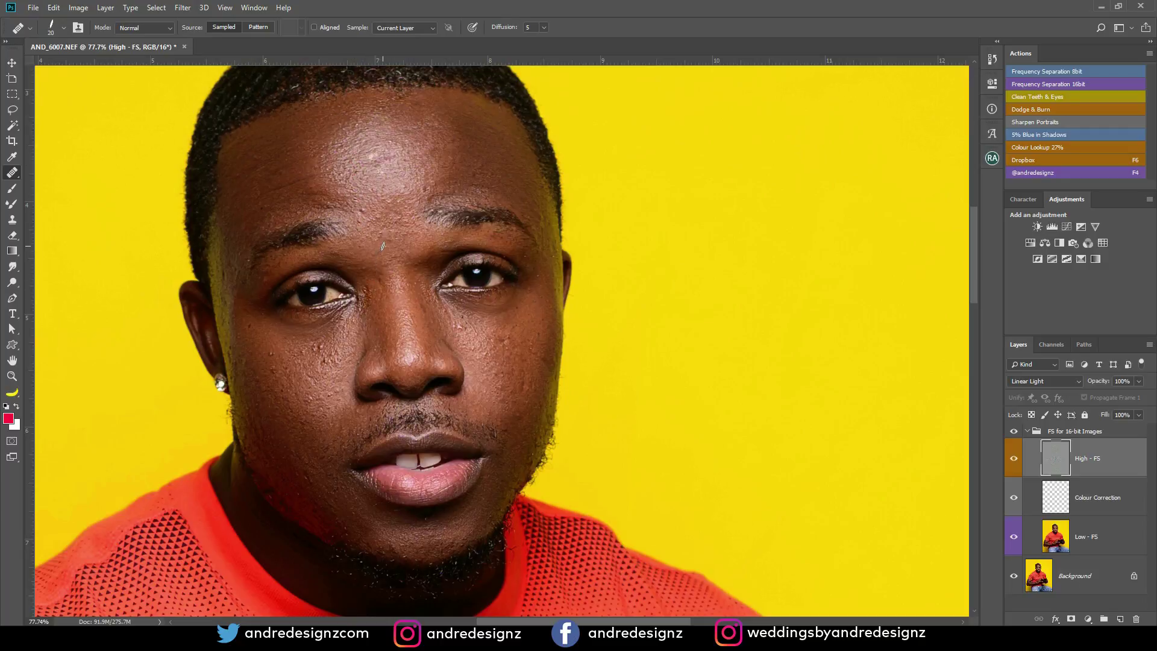
- Keep healing sampling on Current Layer and heal the bumps on both cheeks and the spots on the forehead
{"action": "left_click", "coordinate": [388, 30]}
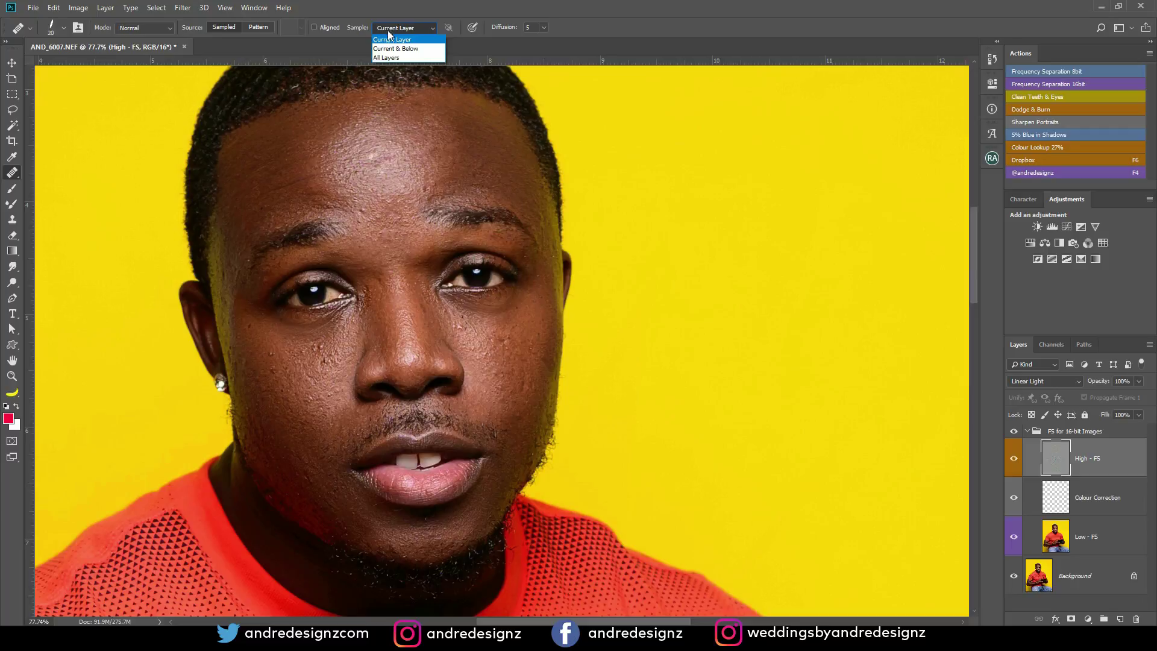
{"action": "left_click", "coordinate": [389, 31]}
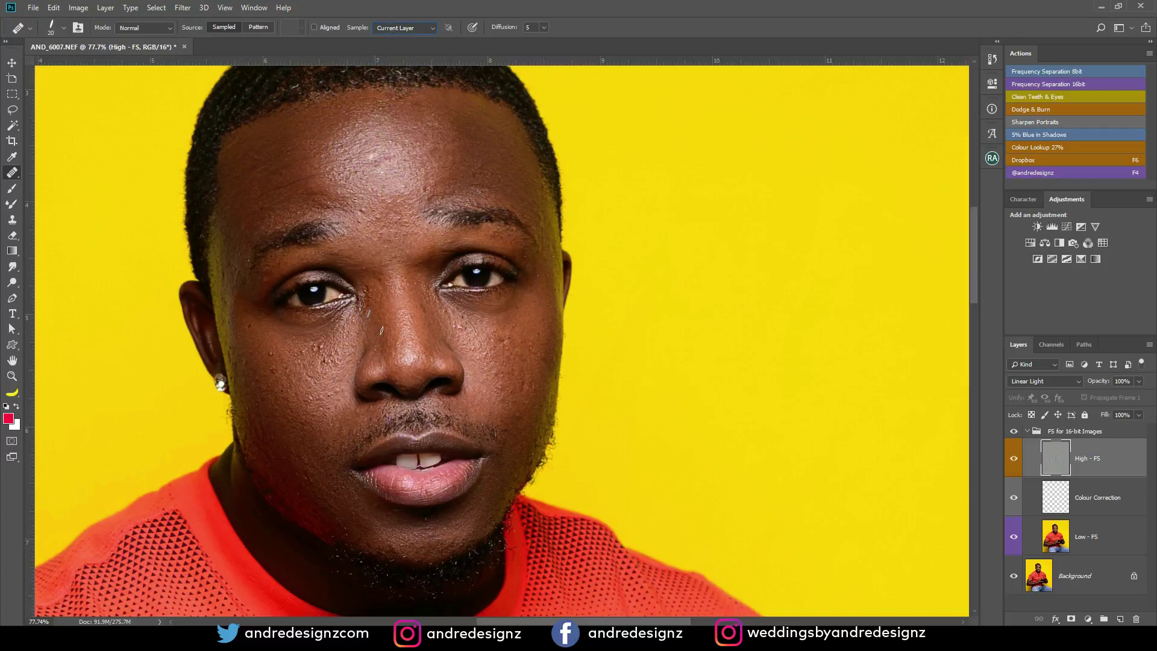
{"action": "left_click", "coordinate": [313, 359], "text": "alt"}
{"action": "left_click", "coordinate": [280, 380], "text": "alt"}
{"action": "left_click", "coordinate": [377, 318], "text": "alt"}
{"action": "left_click_drag", "start_coordinate": [301, 130], "coordinate": [281, 124]}
{"action": "left_click", "coordinate": [377, 173]}
{"action": "left_click", "coordinate": [374, 155]}
{"action": "left_click", "coordinate": [342, 181], "text": "alt"}
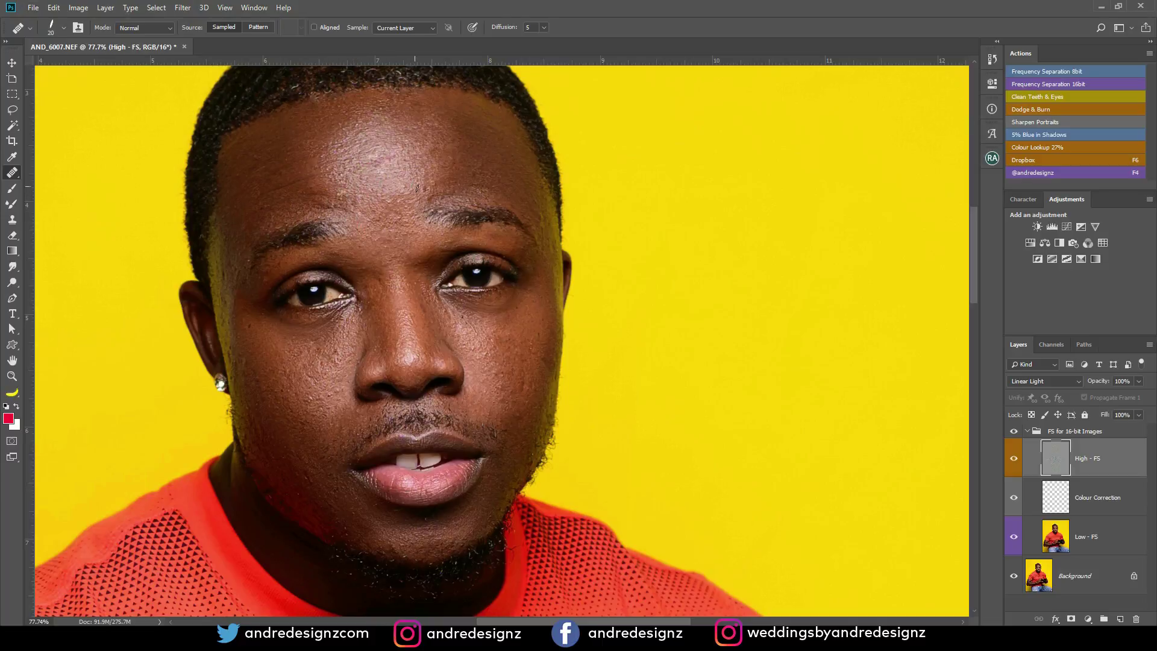
- Heal the remaining small blemishes above the eyebrow, on the nose bridge and across the forehead
{"action": "left_click", "coordinate": [493, 179], "text": "alt"}
{"action": "mouse_move", "coordinate": [483, 200]}
{"action": "left_mouse_down"}
{"action": "mouse_move", "coordinate": [489, 177]}
{"action": "mouse_move", "coordinate": [466, 201]}
{"action": "left_mouse_up"}
{"action": "left_click", "coordinate": [394, 269]}
{"action": "left_click", "coordinate": [385, 281]}
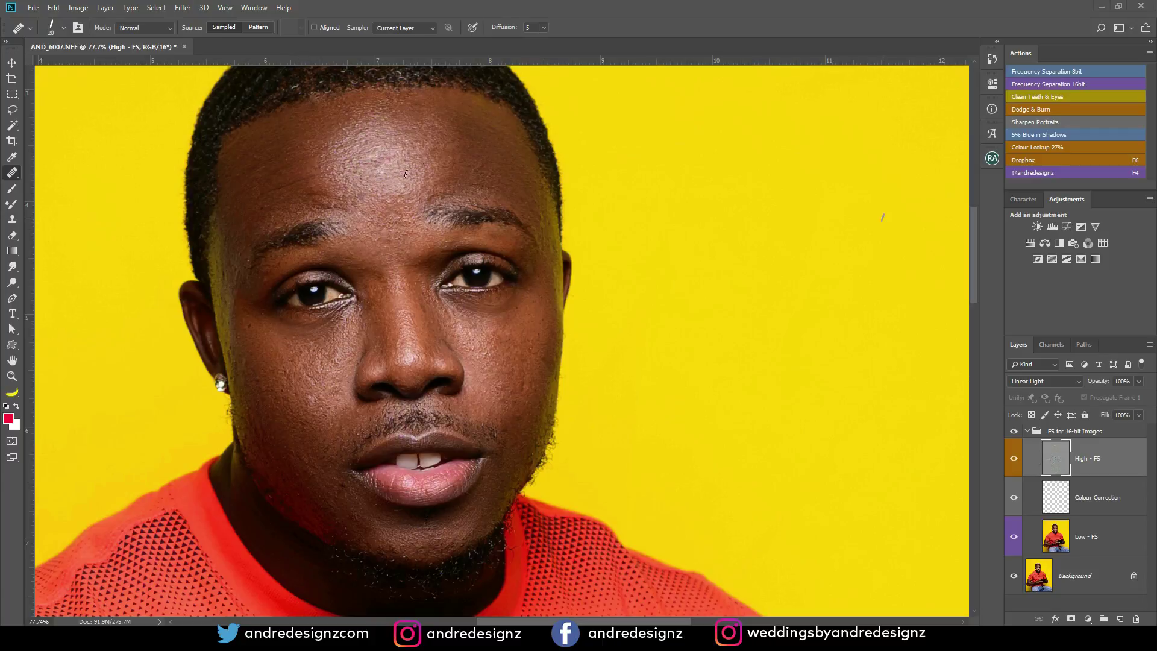
{"action": "left_click", "coordinate": [435, 145]}
{"action": "left_click_drag", "start_coordinate": [309, 123], "coordinate": [315, 114]}
- Heal the leftover marks on the cheeks and on the temple beside the eyebrow with the Healing Brush
{"action": "left_click_drag", "start_coordinate": [380, 244], "coordinate": [398, 145]}
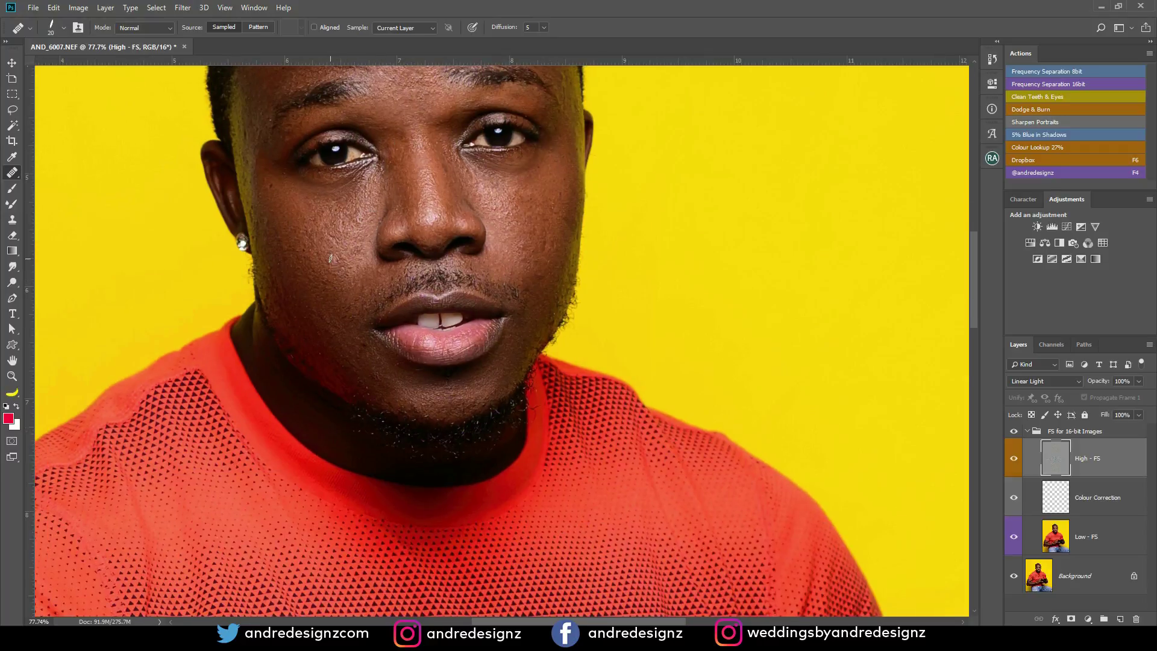
{"action": "left_click_drag", "start_coordinate": [390, 277], "coordinate": [330, 352]}
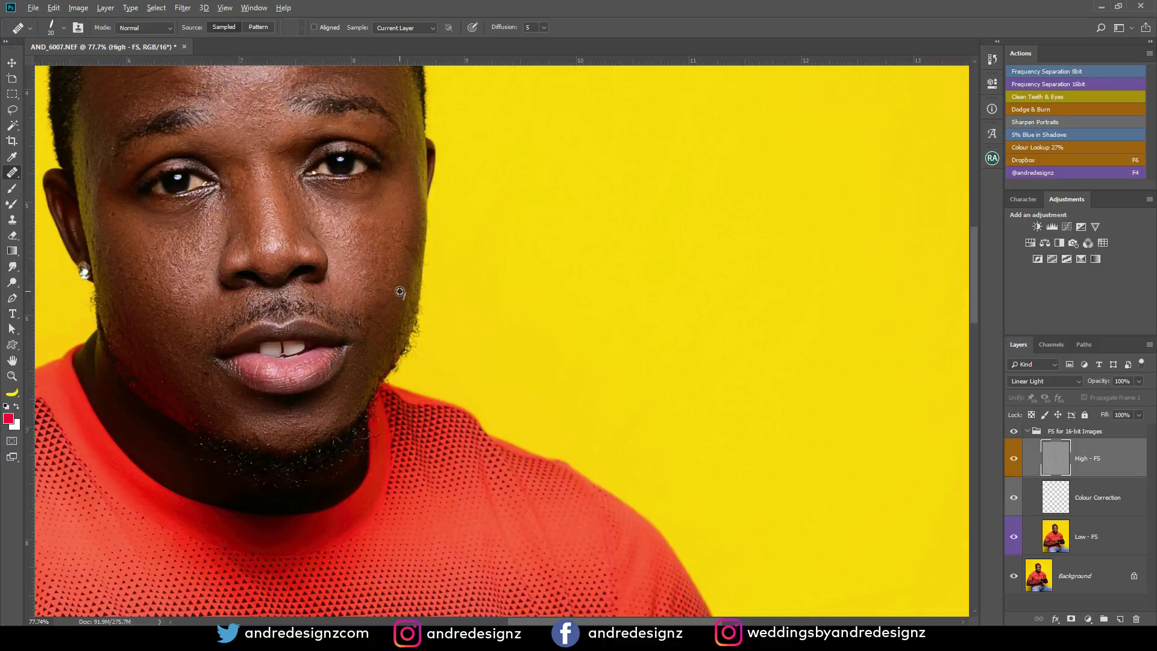
{"action": "left_click_drag", "start_coordinate": [386, 279], "coordinate": [432, 405]}
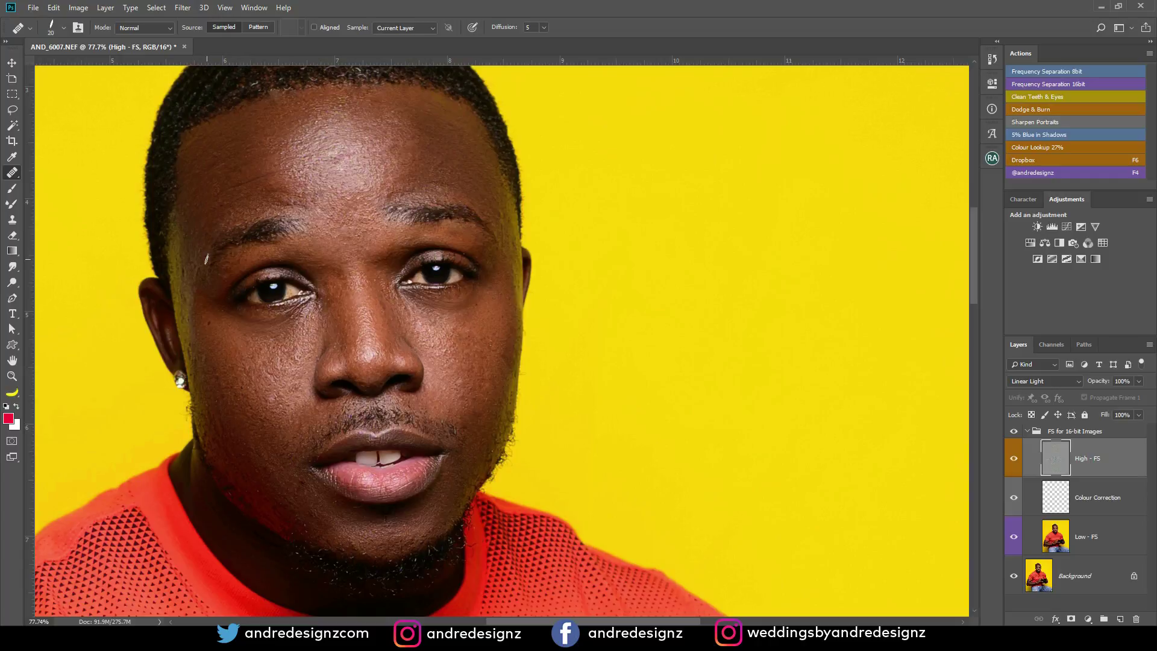
{"action": "left_click", "coordinate": [203, 235], "text": "alt"}
{"action": "left_click", "coordinate": [234, 201], "text": "alt"}
{"action": "left_click", "coordinate": [240, 240]}
- Heal the small blemishes on the lower face, beside the mouth and on the lower cheek
{"action": "scroll", "coordinate": [289, 349], "scroll_direction": "down", "scroll_amount": 5}
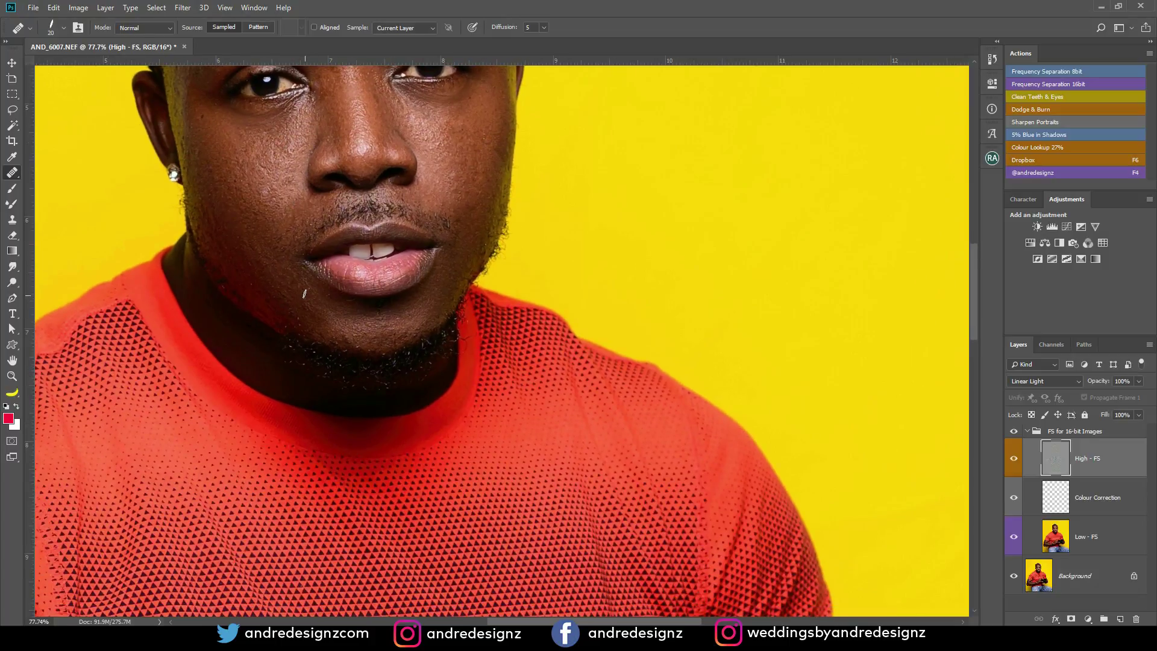
{"action": "left_click", "coordinate": [303, 286], "text": "alt"}
{"action": "left_click_drag", "start_coordinate": [413, 192], "coordinate": [311, 254]}
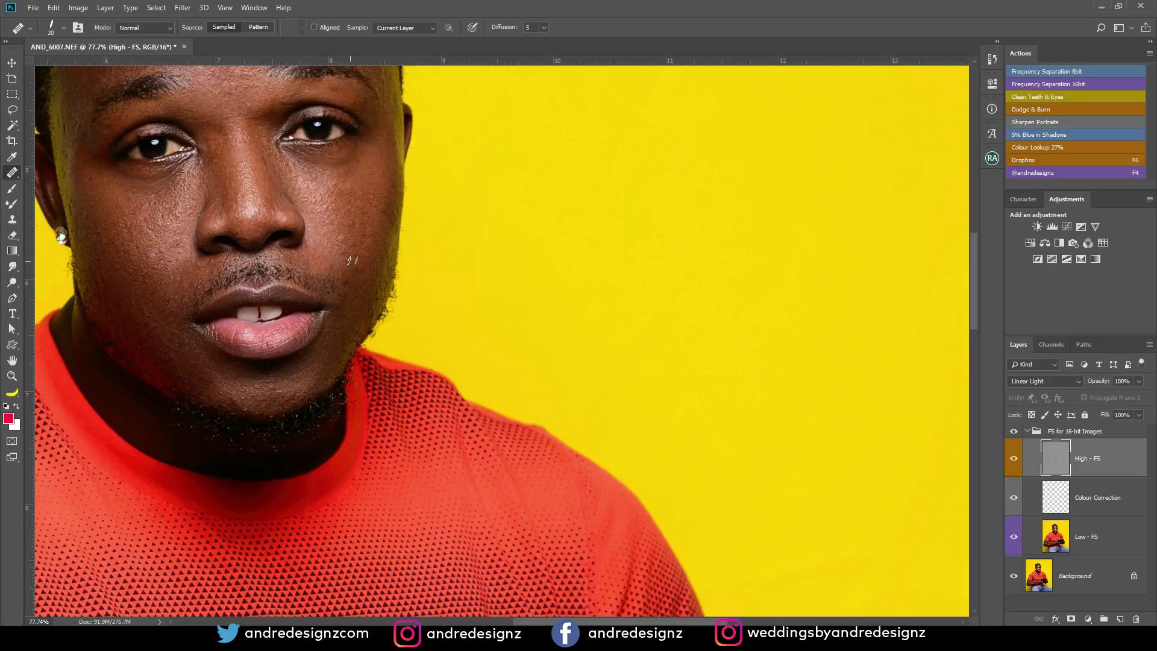
{"action": "left_click_drag", "start_coordinate": [260, 254], "coordinate": [360, 375]}
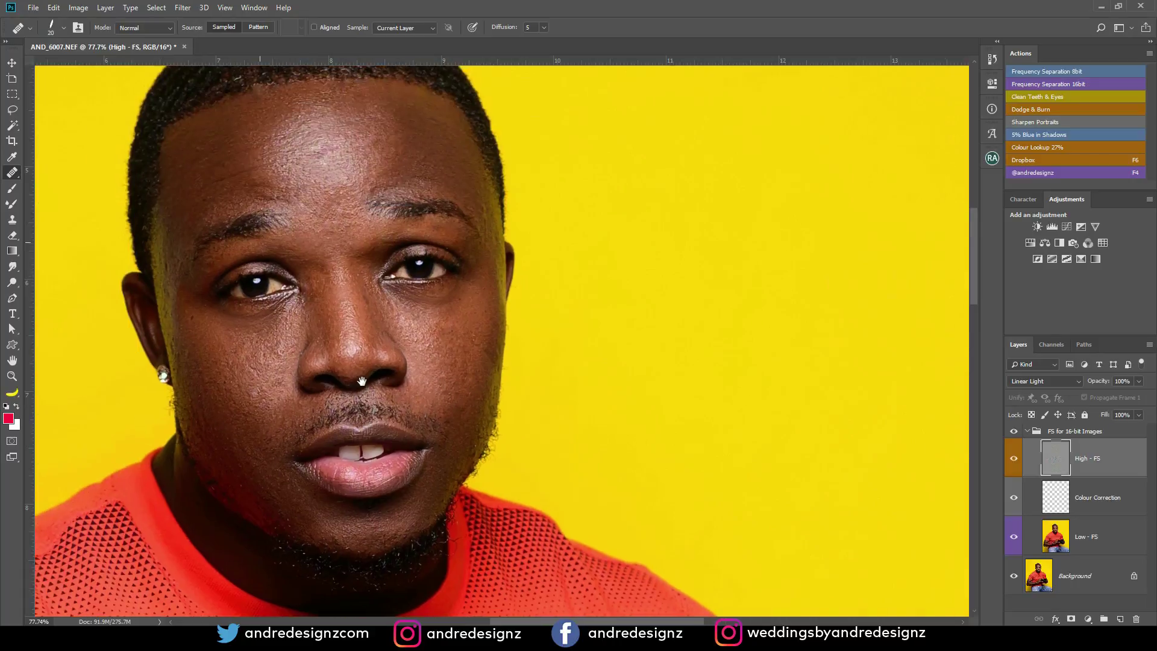
- Examine the shirt, arms and full portrait at several magnifications to check the healed skin
{"action": "scroll", "coordinate": [335, 336], "scroll_direction": "down", "scroll_amount": 5}
{"action": "left_click_drag", "start_coordinate": [336, 336], "coordinate": [345, 275]}
{"action": "scroll", "coordinate": [345, 274], "scroll_direction": "down", "scroll_amount": 6}
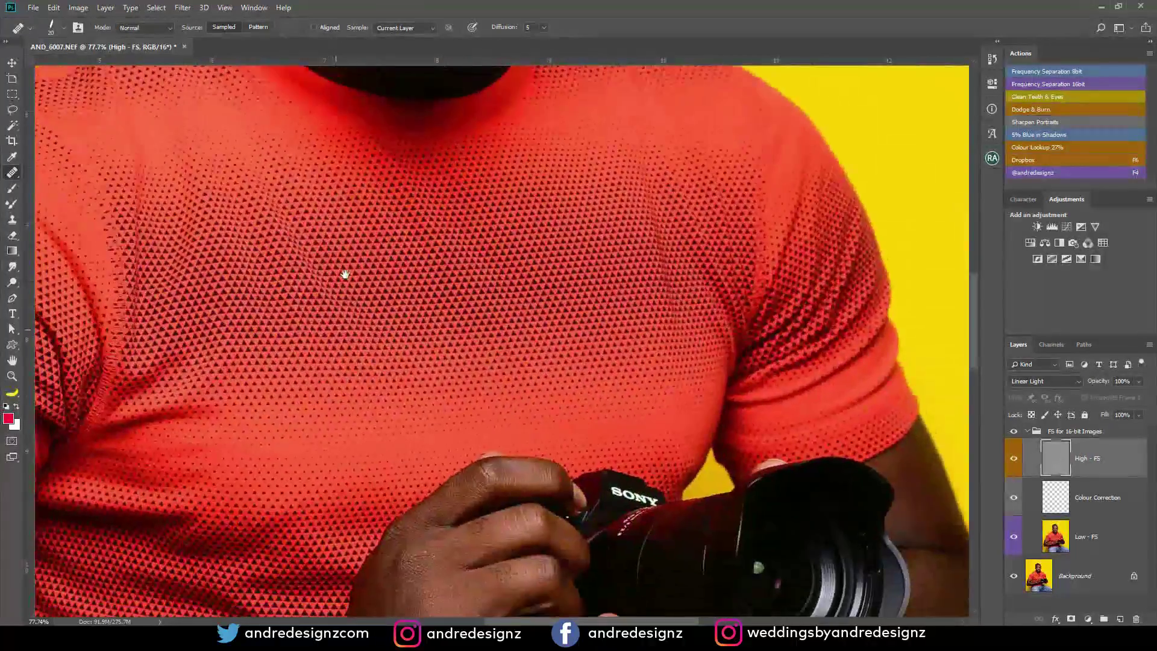
{"action": "scroll", "coordinate": [225, 401], "scroll_direction": "down", "scroll_amount": 2}
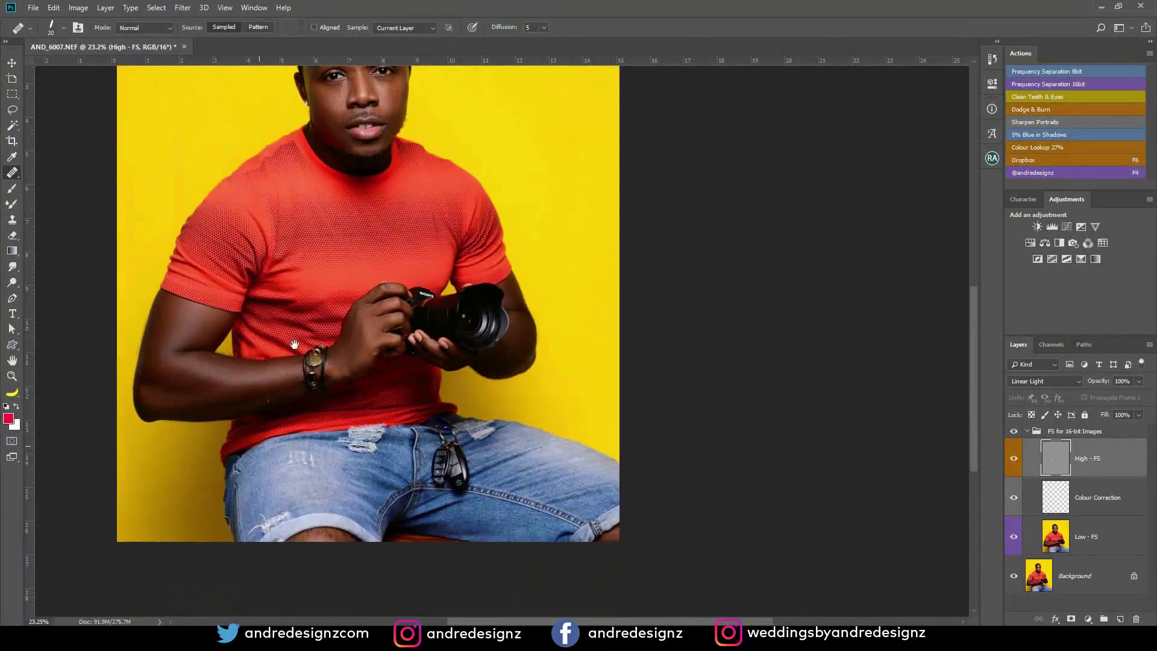
{"action": "scroll", "coordinate": [266, 294], "scroll_direction": "up", "scroll_amount": 5}
{"action": "scroll", "coordinate": [265, 294], "scroll_direction": "down", "scroll_amount": 3}
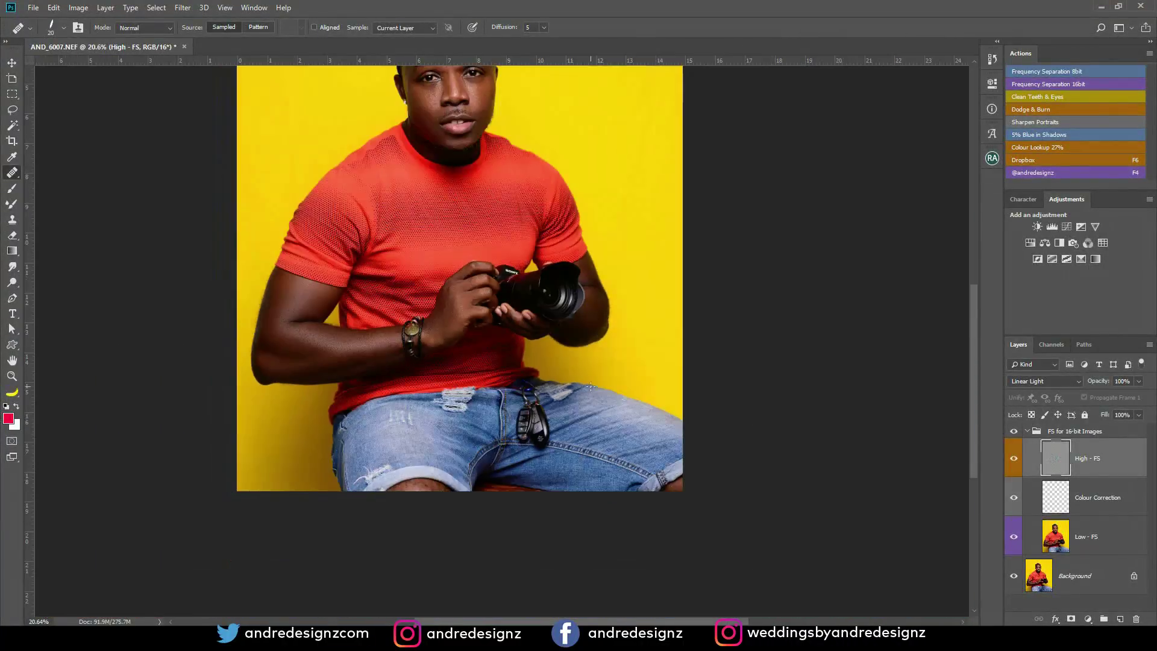
{"action": "scroll", "coordinate": [612, 299], "scroll_direction": "up", "scroll_amount": 1}
{"action": "scroll", "coordinate": [578, 307], "scroll_direction": "down", "scroll_amount": 3}
{"action": "scroll", "coordinate": [545, 321], "scroll_direction": "up", "scroll_amount": 3}
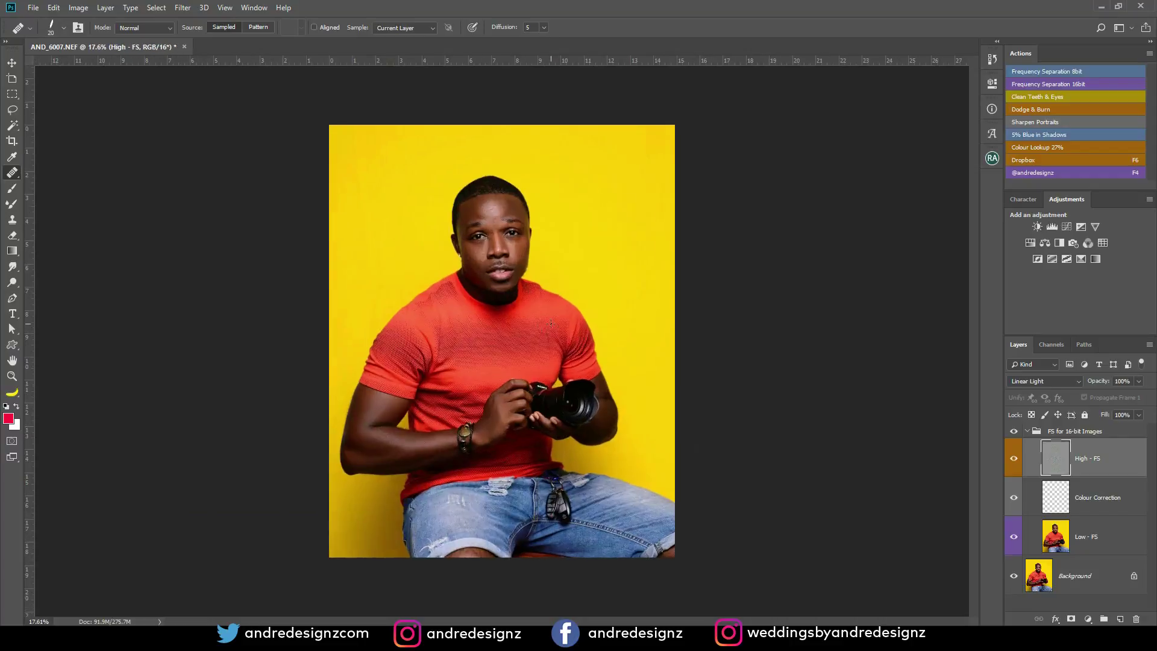
- Collapse the FS for 16-bit Images group and run the Clean Teeth & Eyes action
{"action": "left_click", "coordinate": [1028, 432]}
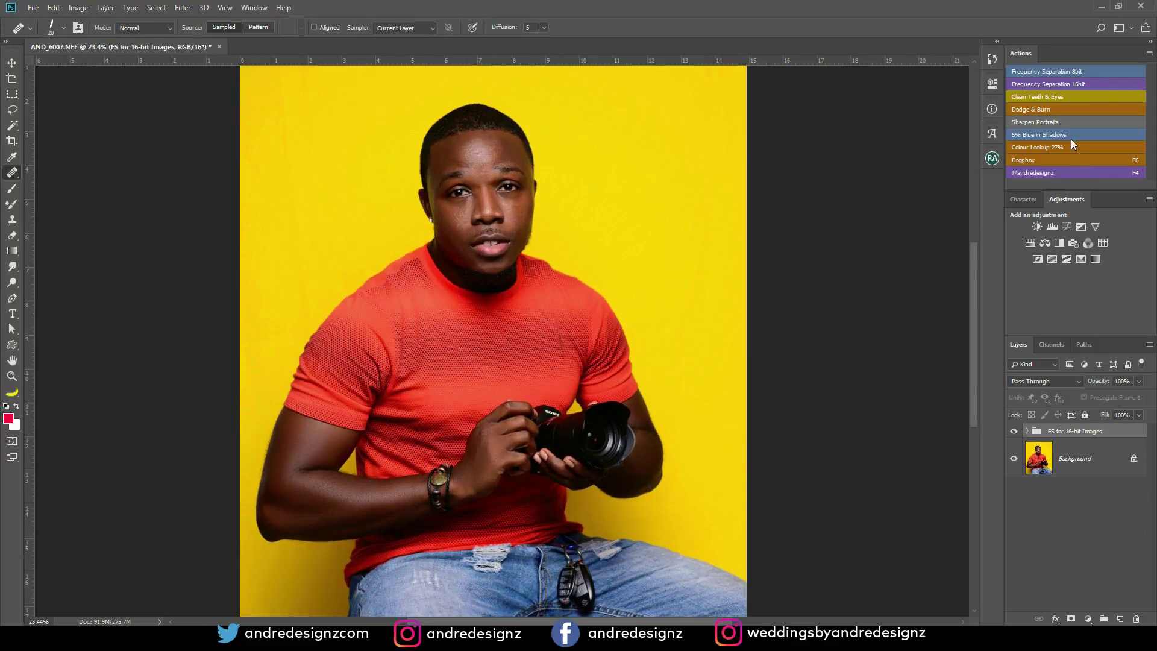
{"action": "left_click", "coordinate": [1046, 98]}
{"action": "left_click_drag", "start_coordinate": [511, 136], "coordinate": [964, 120]}
{"action": "scroll", "coordinate": [382, 224], "scroll_direction": "up", "scroll_amount": 2}
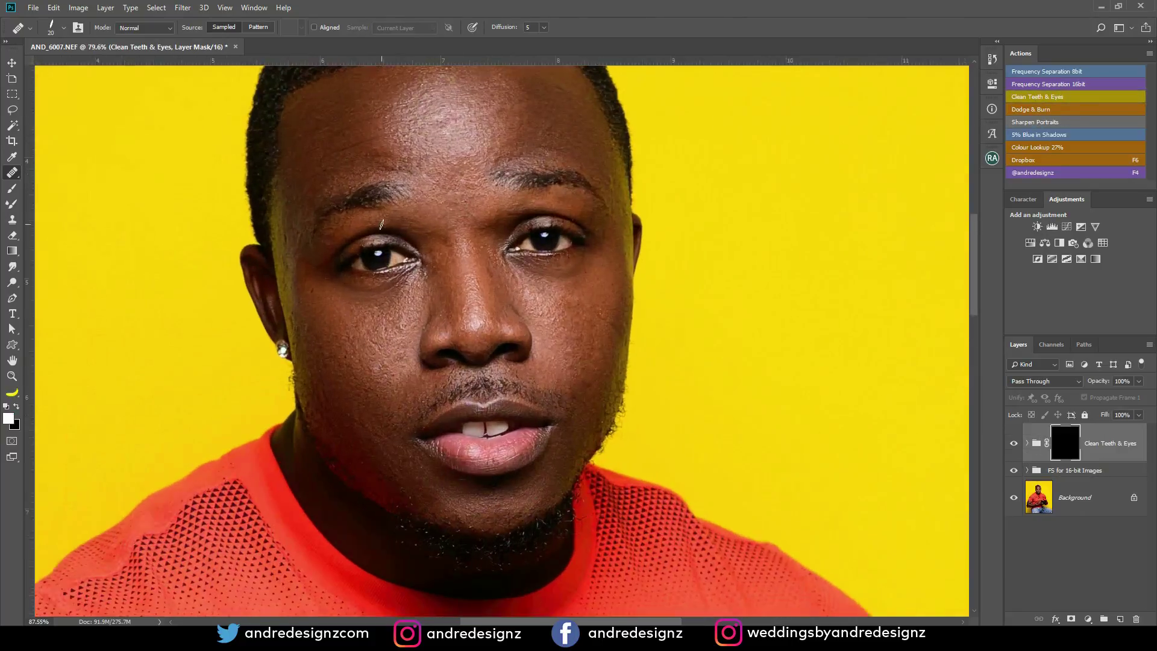
- Set the Brush flow to 16% and paint over the eyes on the Clean Teeth & Eyes group mask
{"action": "key", "text": "b"}
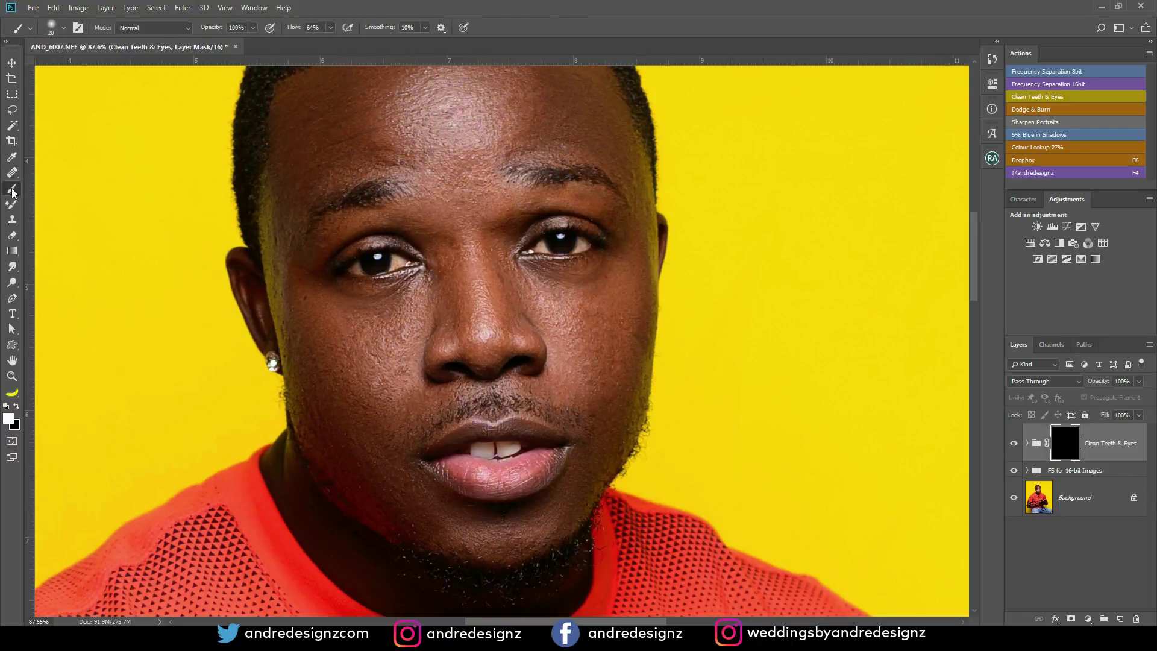
{"action": "left_click_drag", "start_coordinate": [329, 32], "coordinate": [305, 60]}
{"action": "left_click_drag", "start_coordinate": [354, 266], "coordinate": [357, 271]}
{"action": "scroll", "coordinate": [581, 252], "scroll_direction": "down", "scroll_amount": 5}
{"action": "scroll", "coordinate": [580, 331], "scroll_direction": "down", "scroll_amount": 2}
{"action": "scroll", "coordinate": [494, 309], "scroll_direction": "down", "scroll_amount": 1}
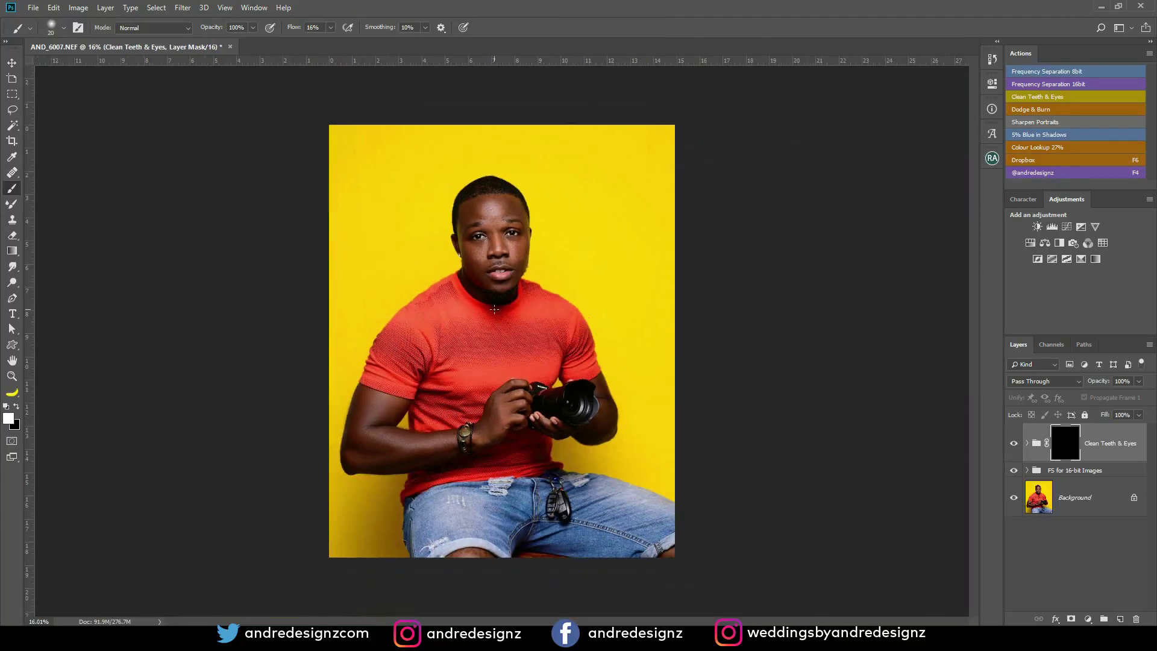
- Stamp all visible layers into a new layer above the Clean Teeth & Eyes group and duplicate that layer
{"action": "left_click", "coordinate": [1115, 437]}
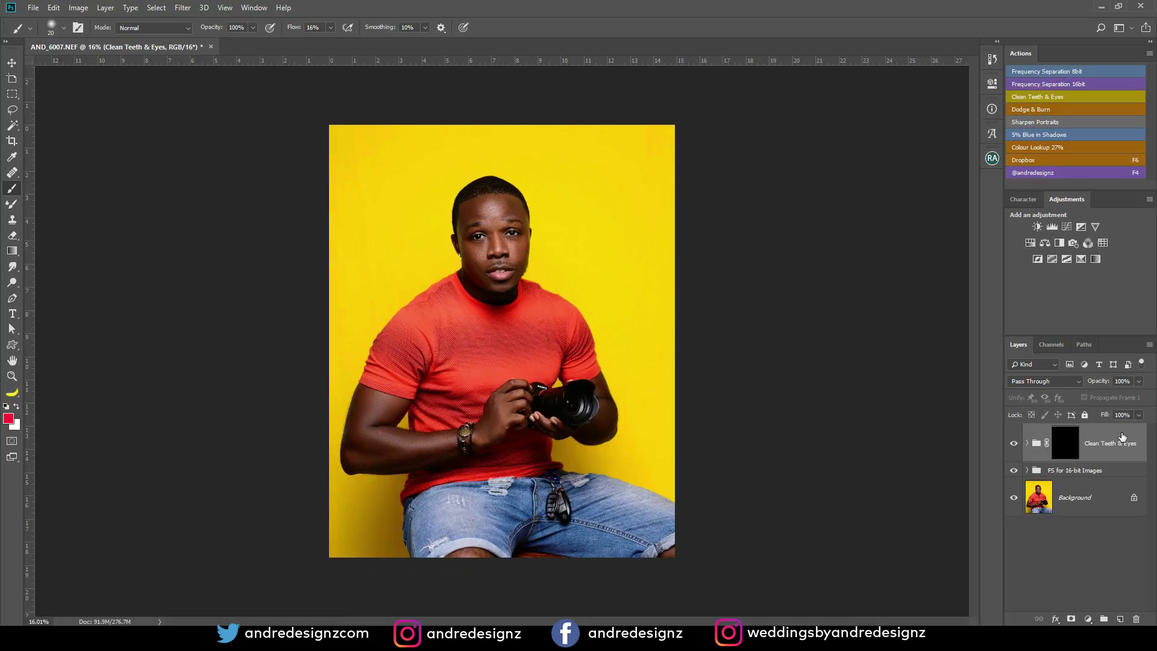
{"action": "key", "text": "ctrl+shift+alt+e"}
{"action": "key", "text": "ctrl+j"}
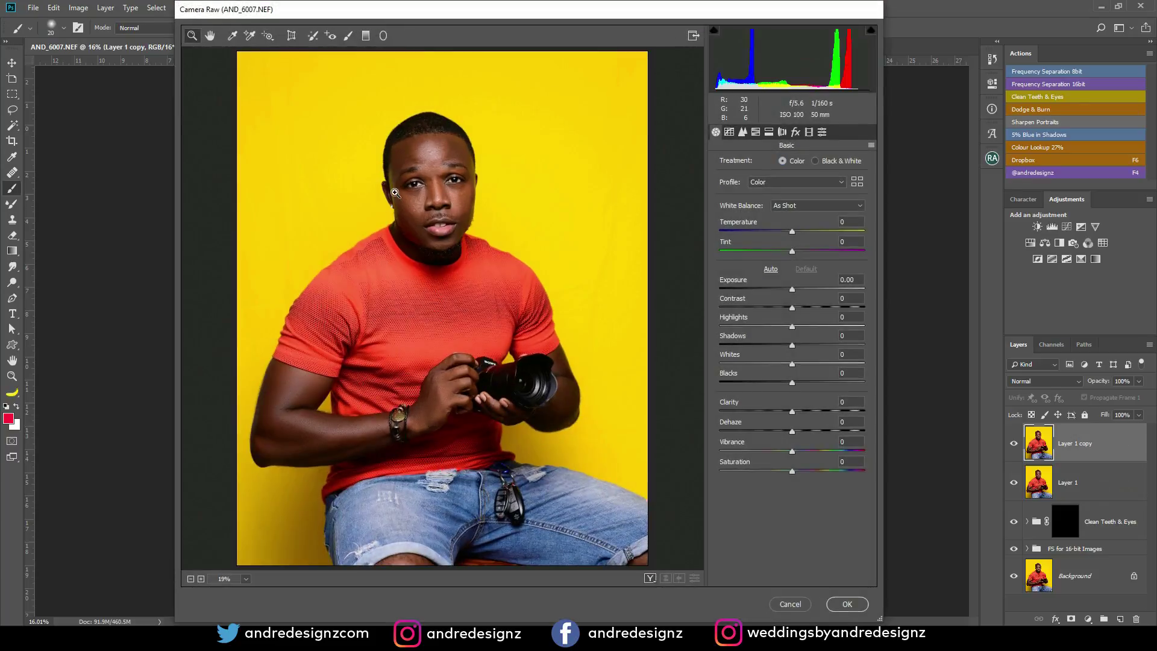
- Try the automatic tone in the Camera Raw filter on Layer 1 copy, reset it to default, and raise Shadows slightly
{"action": "left_click", "coordinate": [771, 269]}
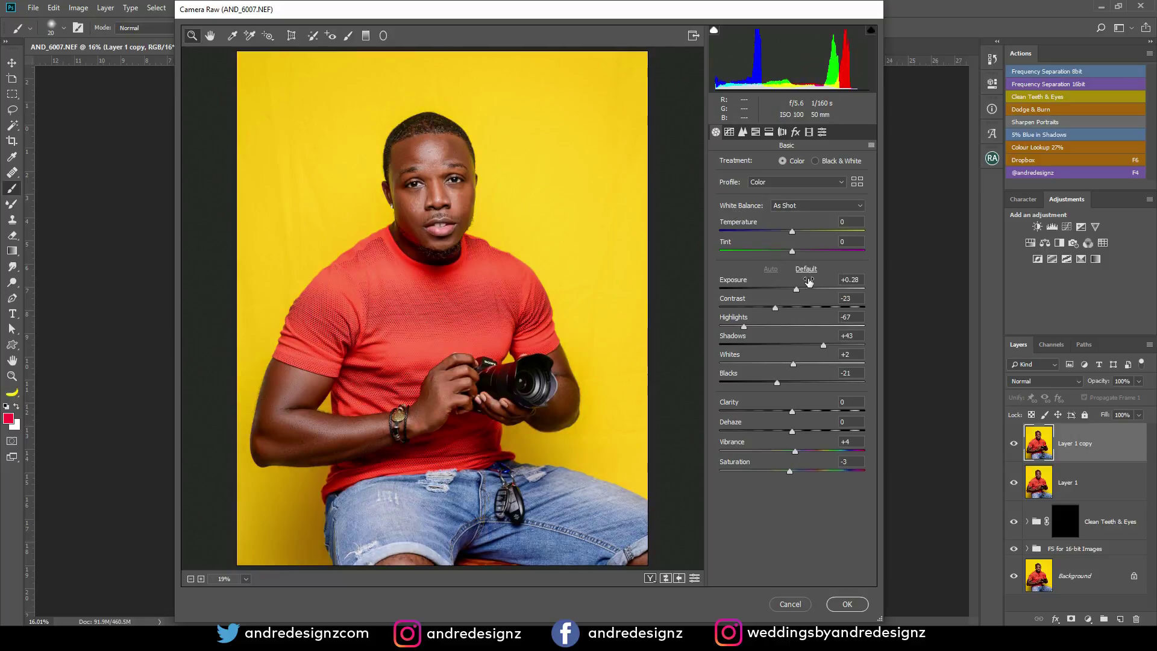
{"action": "left_click", "coordinate": [805, 268]}
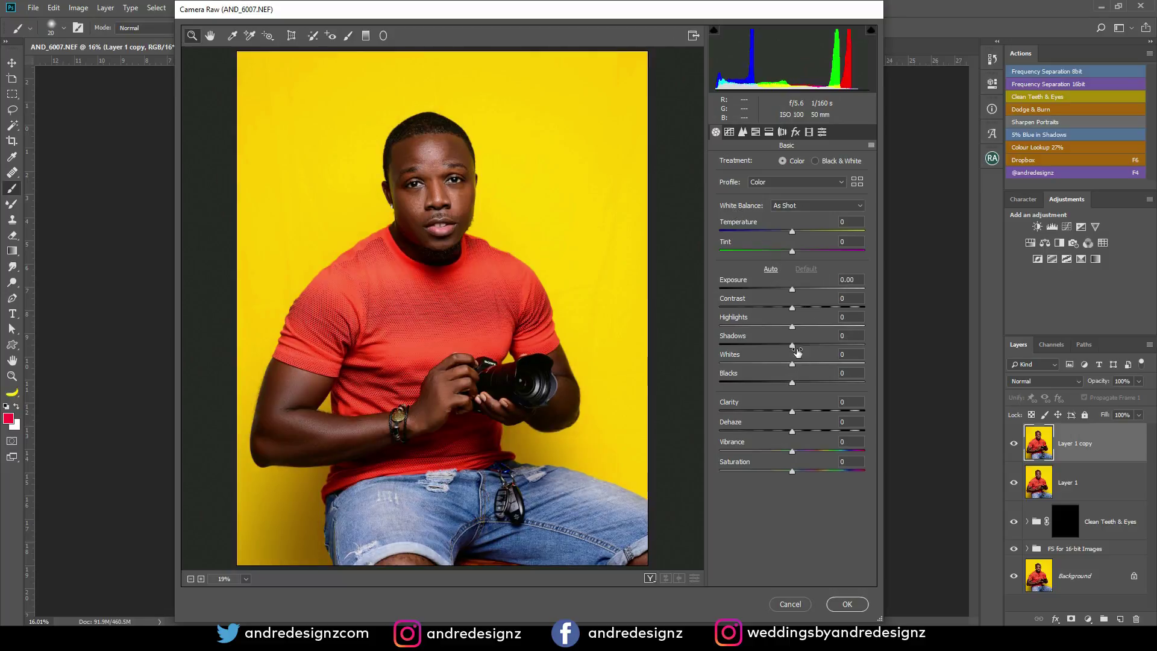
{"action": "left_click_drag", "start_coordinate": [792, 344], "coordinate": [800, 352]}
{"action": "left_click", "coordinate": [841, 606]}
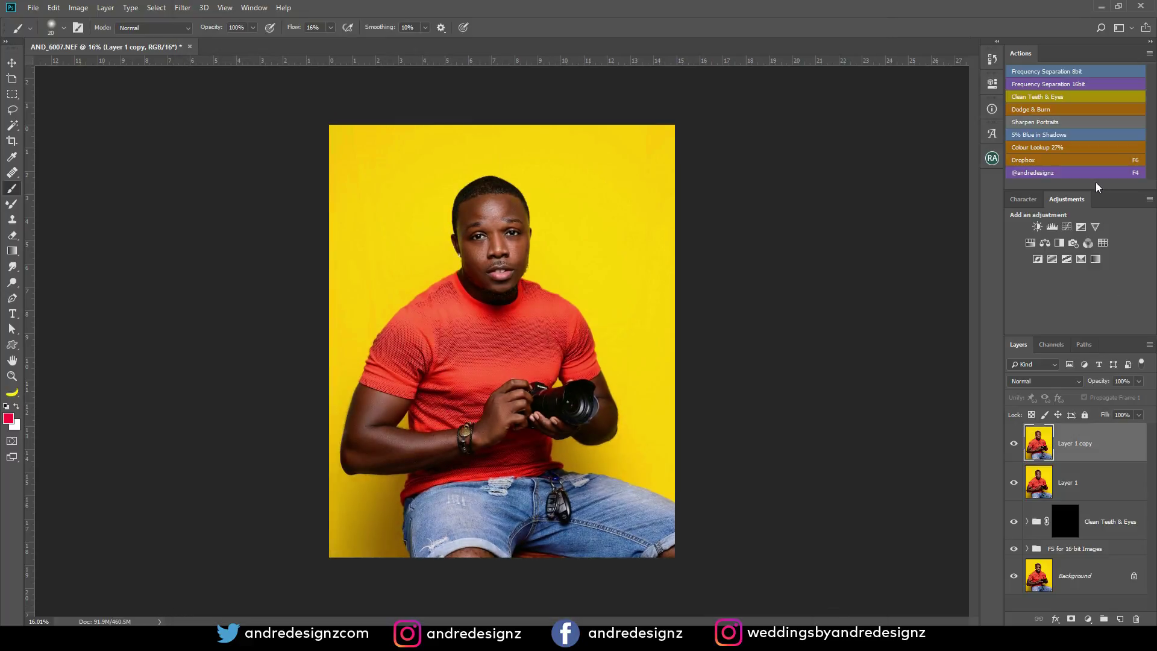
- Run the 5% Blue in Shadows action, and stamp all visible layers into a new layer above its Color Balance layer
{"action": "left_click", "coordinate": [1048, 135]}
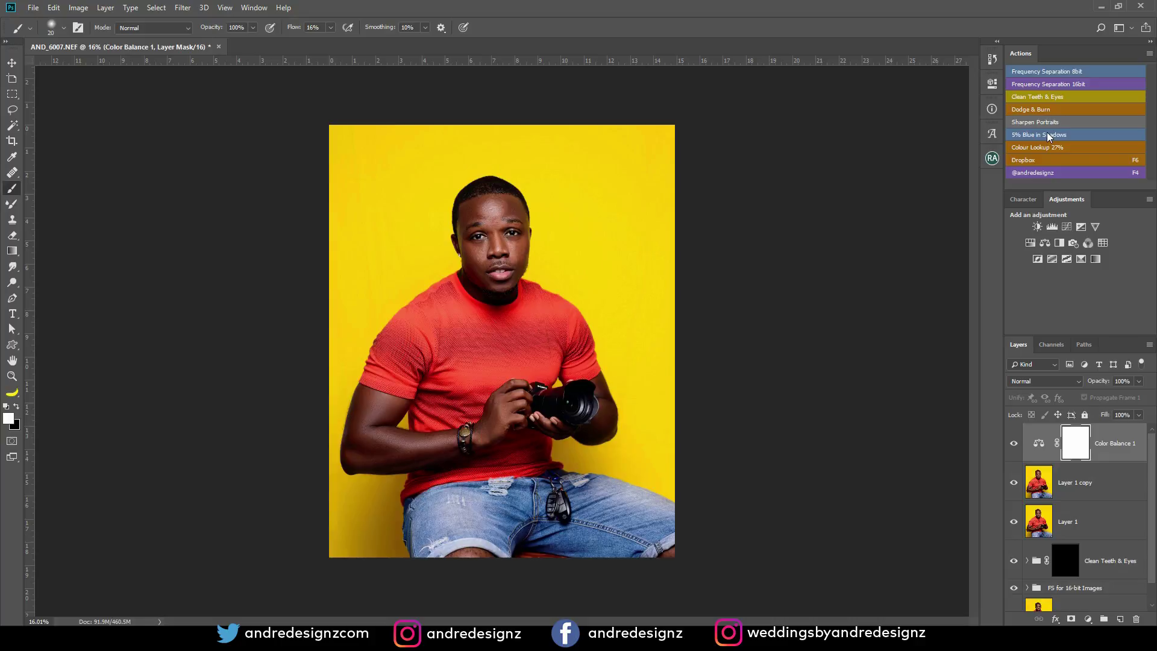
{"action": "left_click", "coordinate": [1014, 444]}
{"action": "left_click", "coordinate": [1014, 444]}
{"action": "left_click", "coordinate": [1117, 437]}
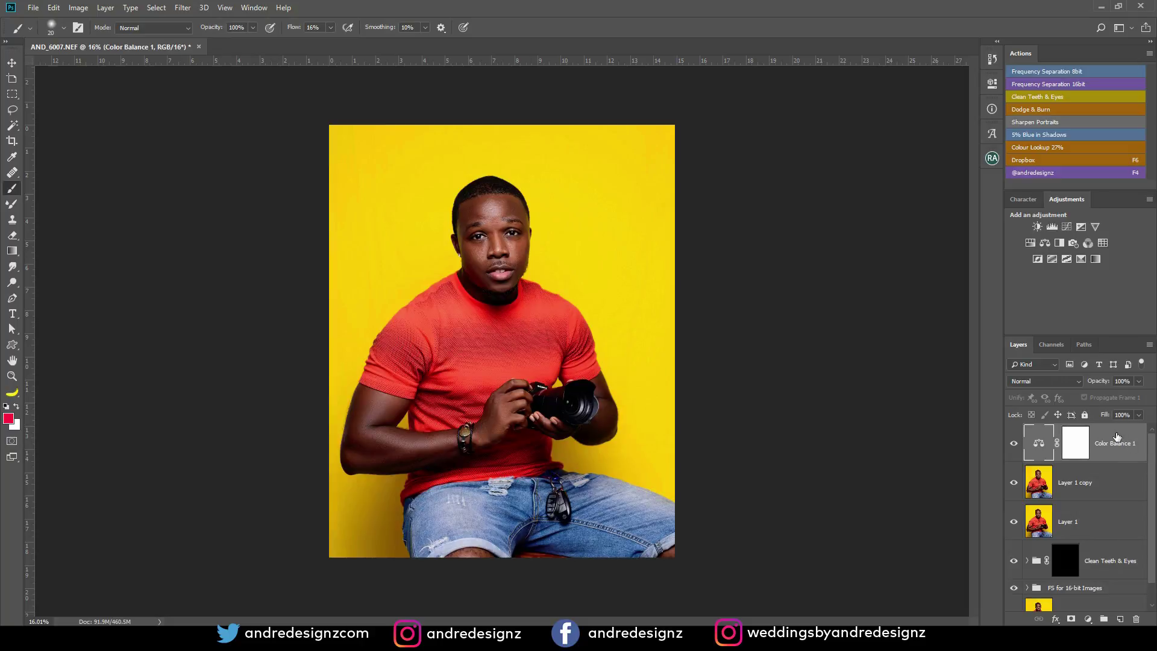
{"action": "key", "text": "ctrl+alt+shift+e"}
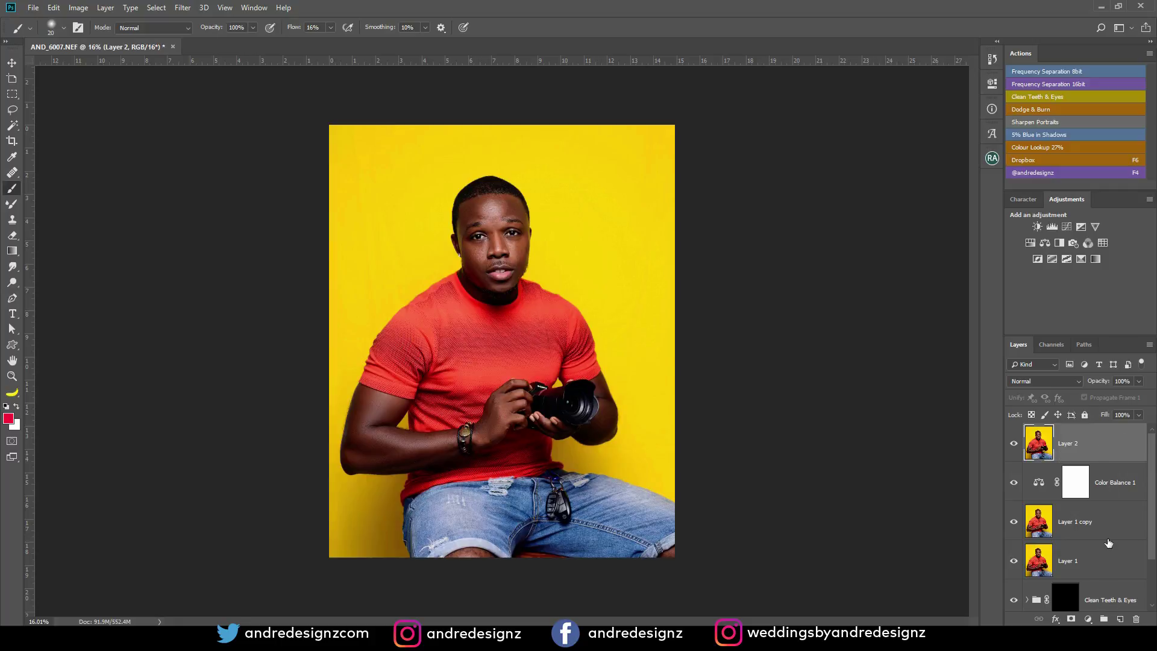
- Duplicate the Background layer and move the copy to the top of the layer stack
{"action": "scroll", "coordinate": [1109, 543], "scroll_direction": "down", "scroll_amount": 2}
{"action": "left_click", "coordinate": [1096, 597]}
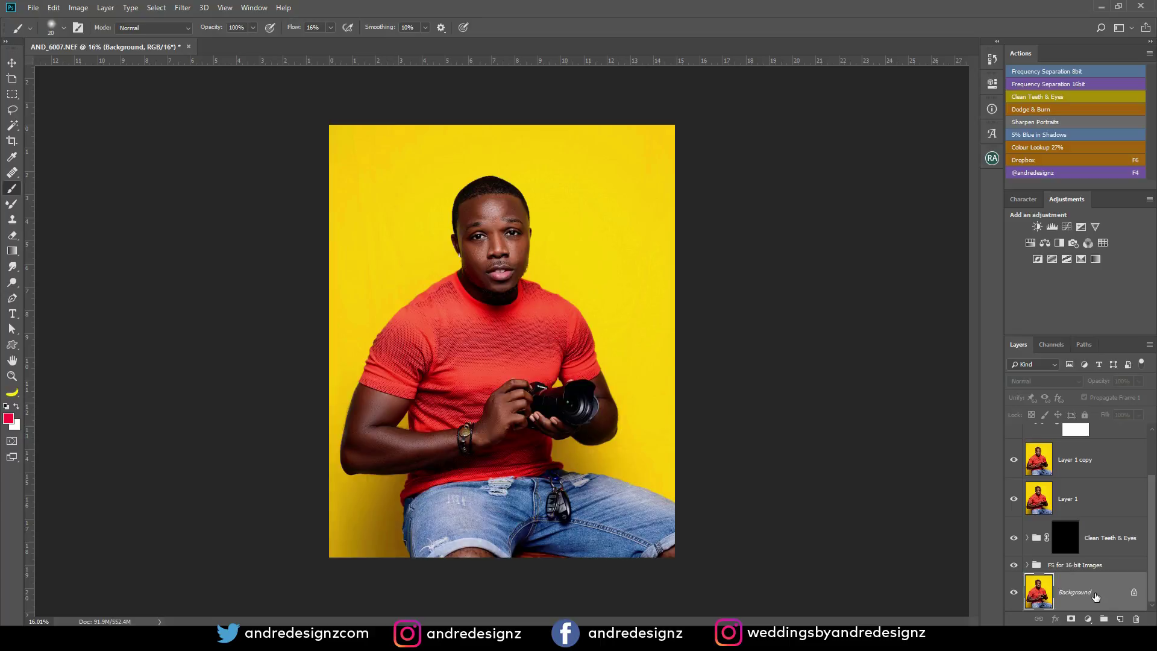
{"action": "key", "text": "ctrl+j"}
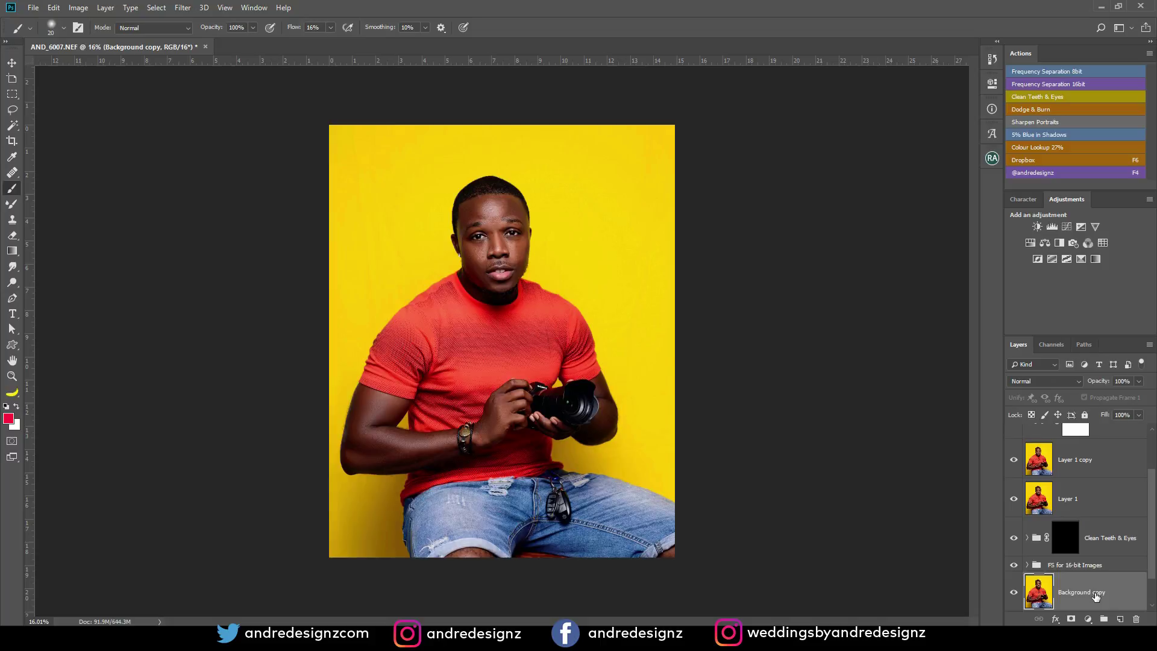
{"action": "key", "text": "ctrl+shift+bracketright"}
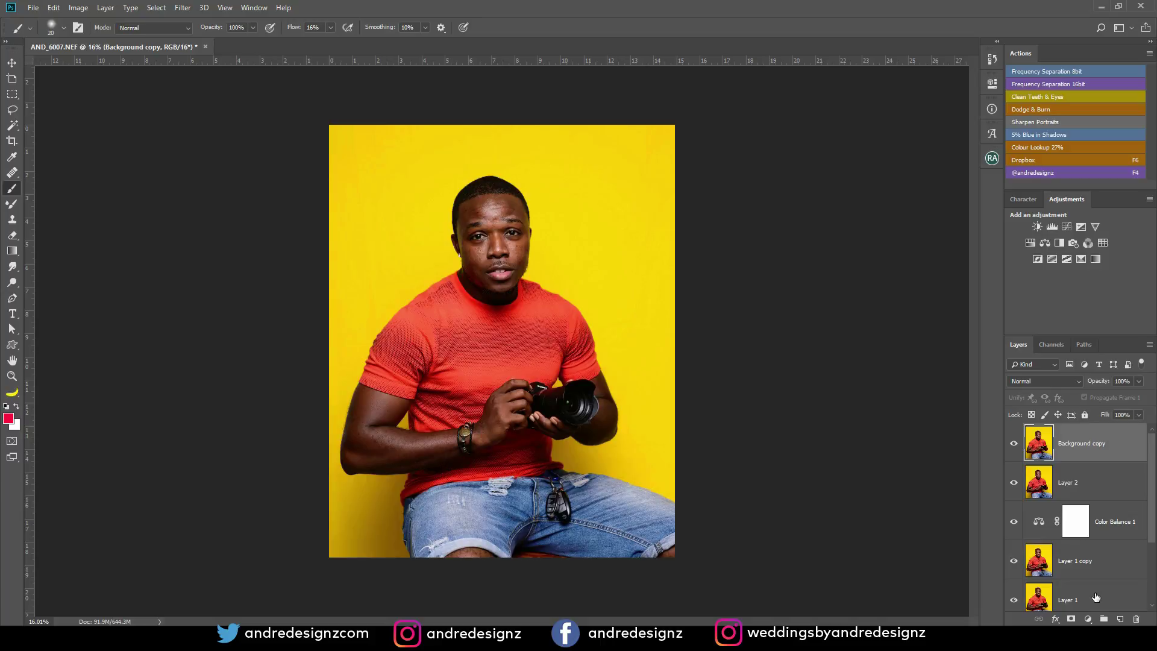
- Set the opacity of the Background copy layer to 34% to blend original skin texture back in
{"action": "scroll", "coordinate": [502, 258], "scroll_direction": "up", "scroll_amount": 2}
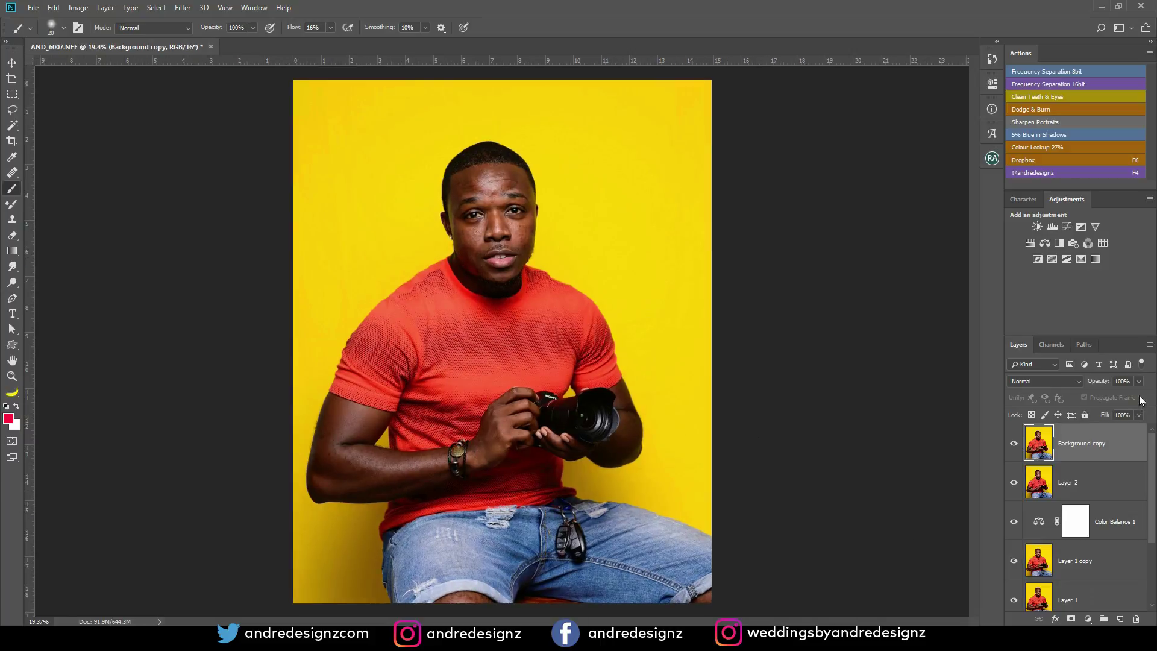
{"action": "left_click", "coordinate": [1102, 395]}
{"action": "left_click", "coordinate": [1123, 452]}
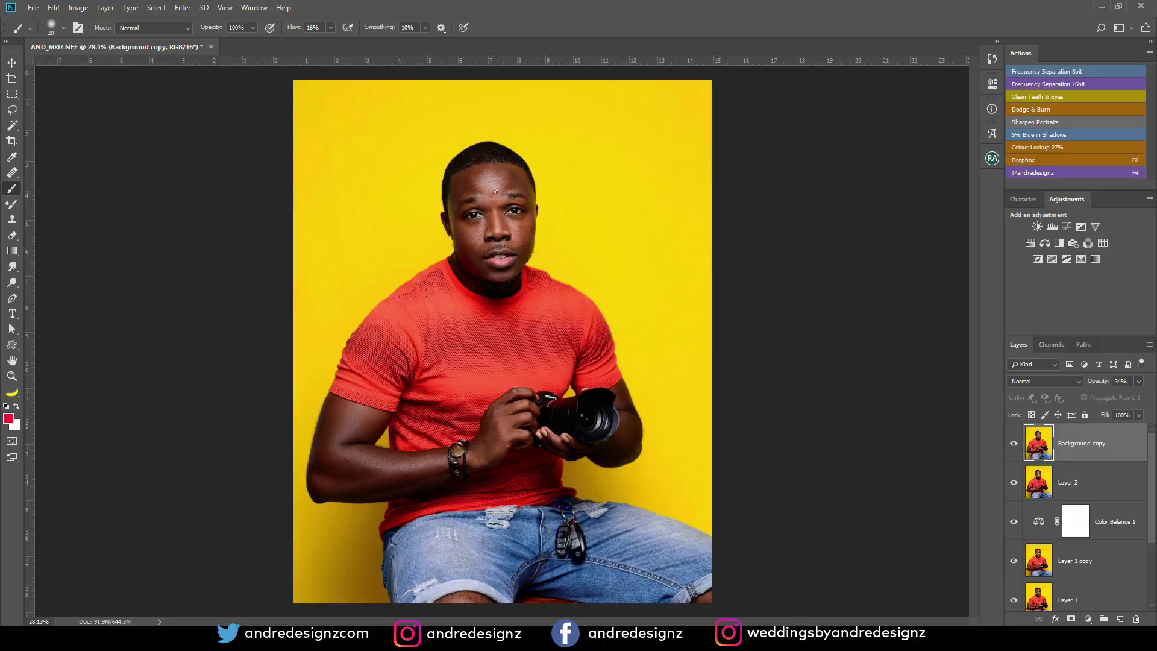
- Compare the retouched face with the original by isolating the Background layer, restore all layers, and examine the forehead and full portrait
{"action": "scroll", "coordinate": [496, 192], "scroll_direction": "up", "scroll_amount": 5}
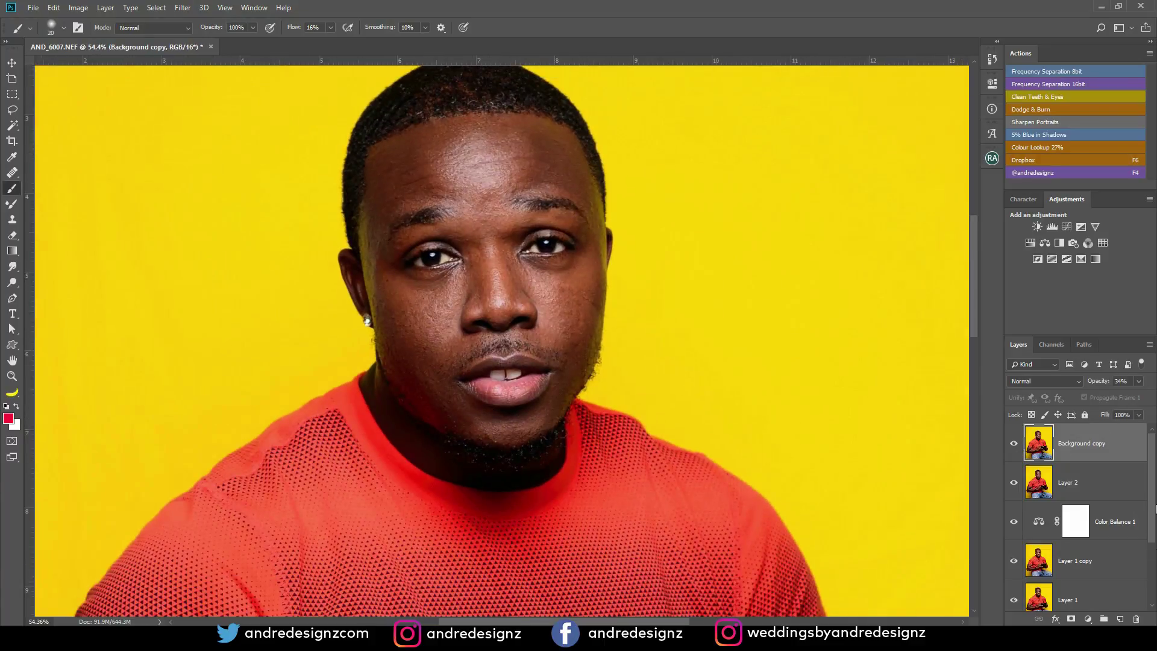
{"action": "left_click_drag", "start_coordinate": [1151, 477], "coordinate": [1151, 619]}
{"action": "left_click", "coordinate": [1014, 594], "text": "alt"}
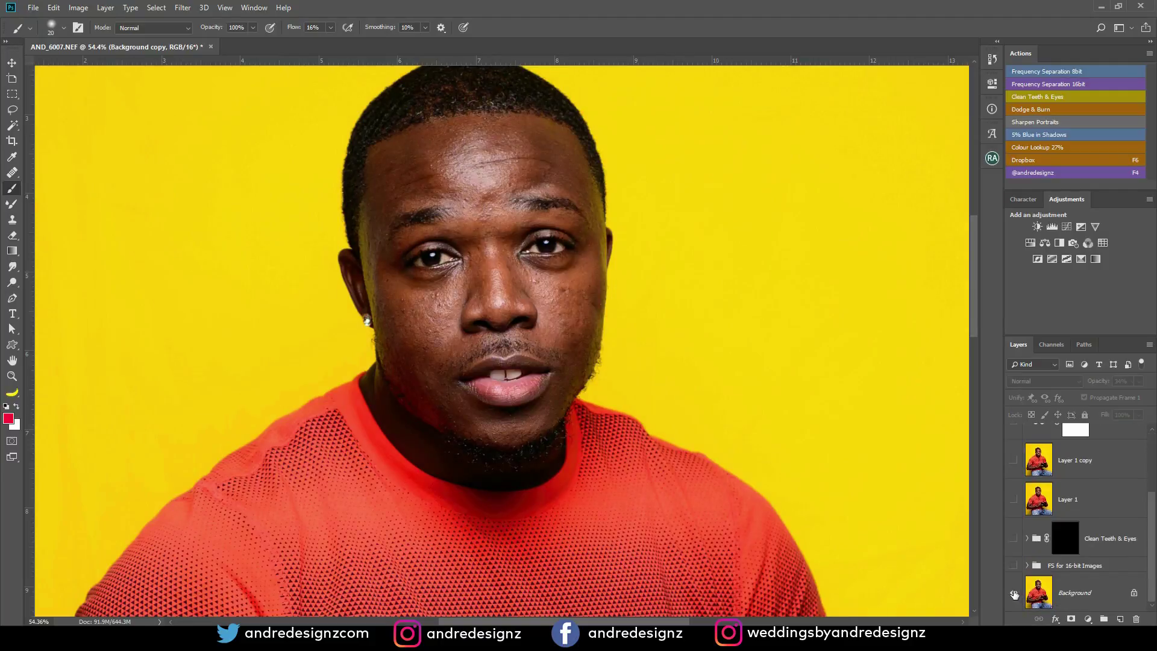
{"action": "left_click", "coordinate": [1013, 594], "text": "alt"}
{"action": "left_click", "coordinate": [1014, 594], "text": "alt"}
{"action": "left_click", "coordinate": [1014, 594], "text": "alt"}
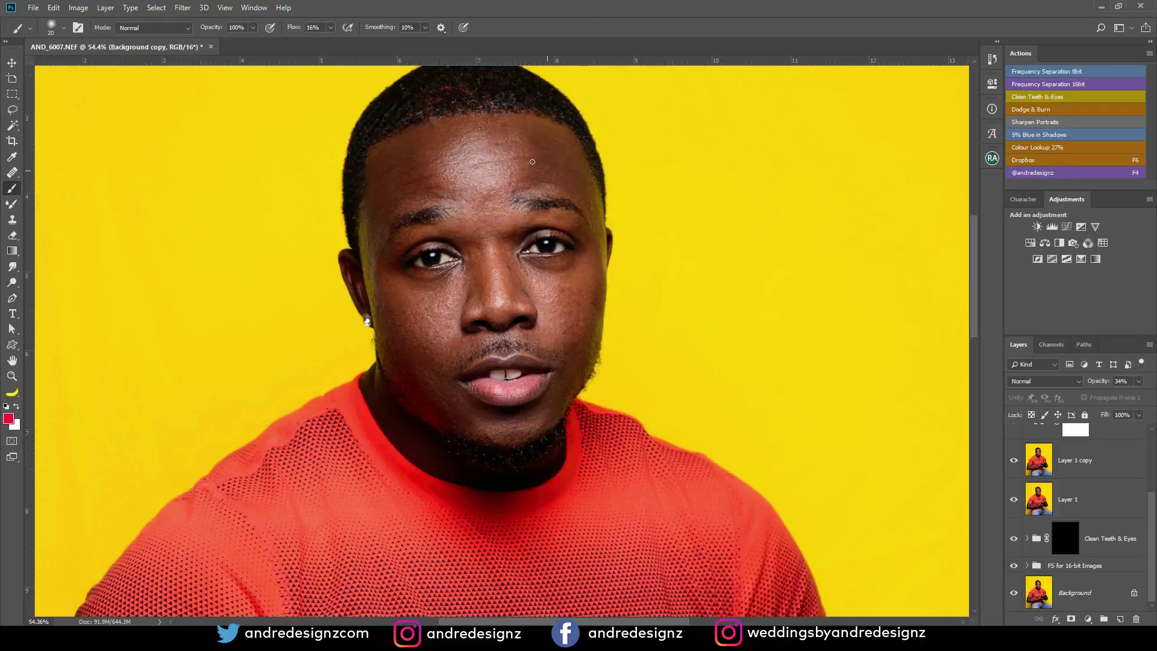
{"action": "scroll", "coordinate": [428, 282], "scroll_direction": "up", "scroll_amount": 5}
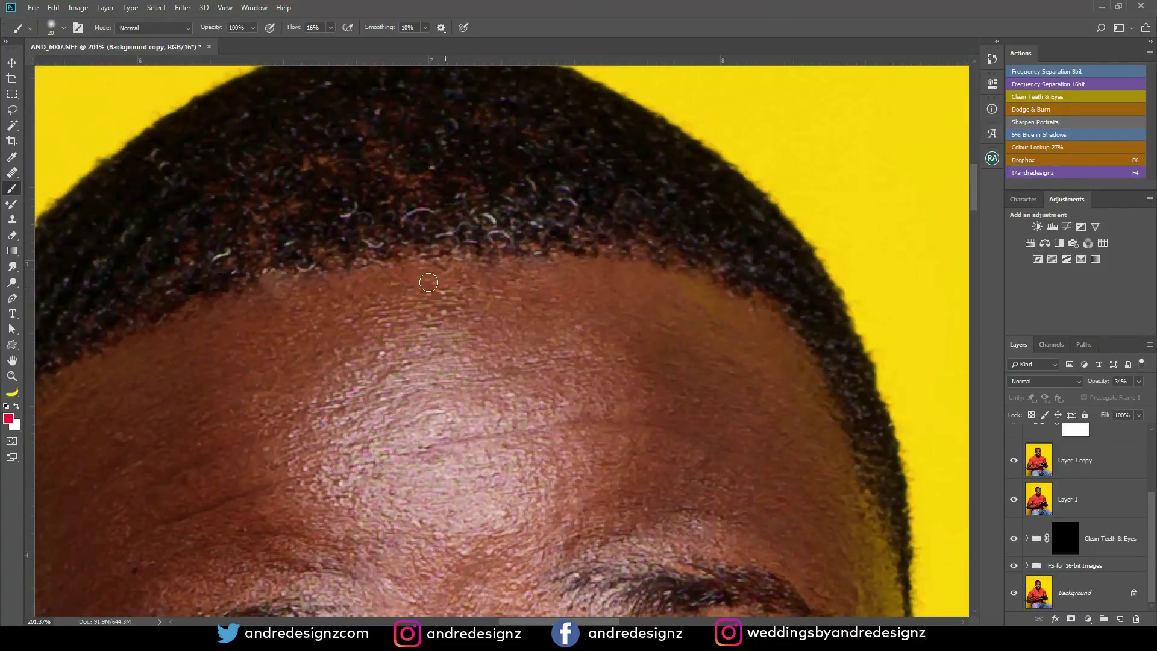
{"action": "scroll", "coordinate": [543, 284], "scroll_direction": "down", "scroll_amount": 5}
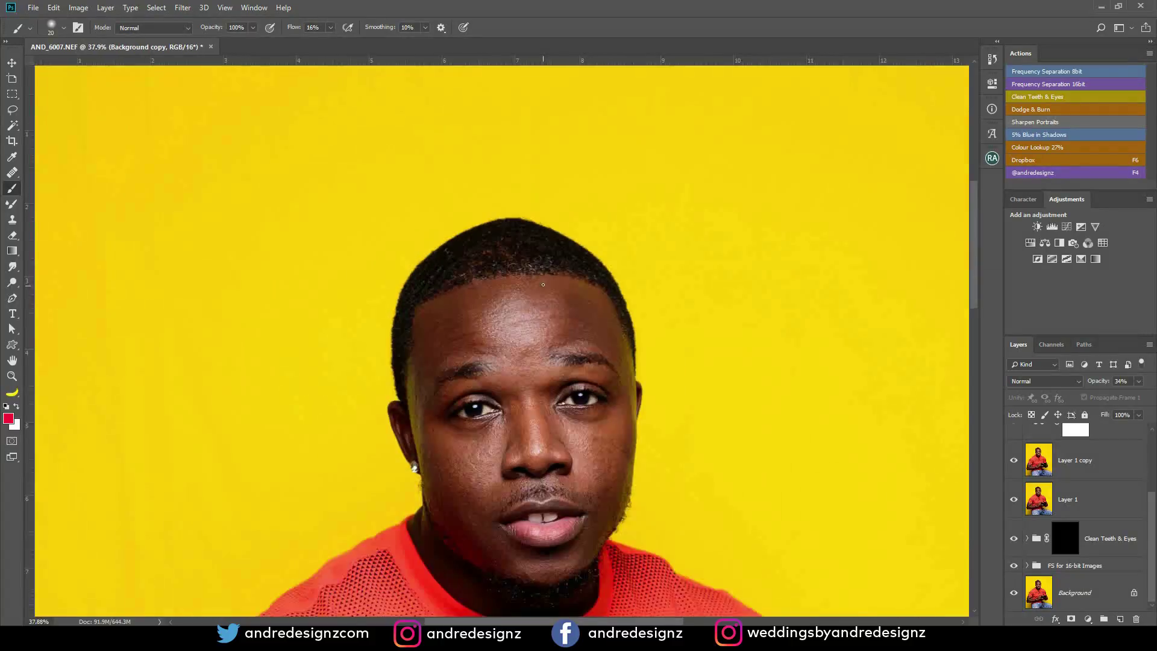
{"action": "scroll", "coordinate": [543, 285], "scroll_direction": "down", "scroll_amount": 4}
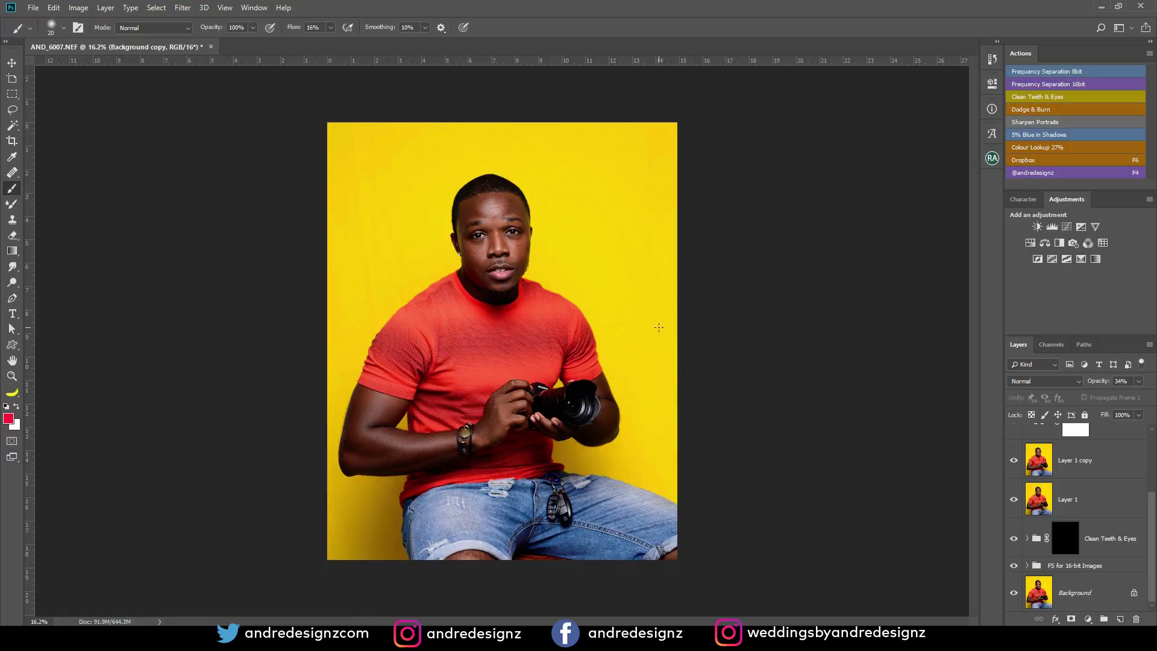
{"action": "key", "text": "ctrl+0"}
{"action": "scroll", "coordinate": [783, 342], "scroll_direction": "down", "scroll_amount": 1}
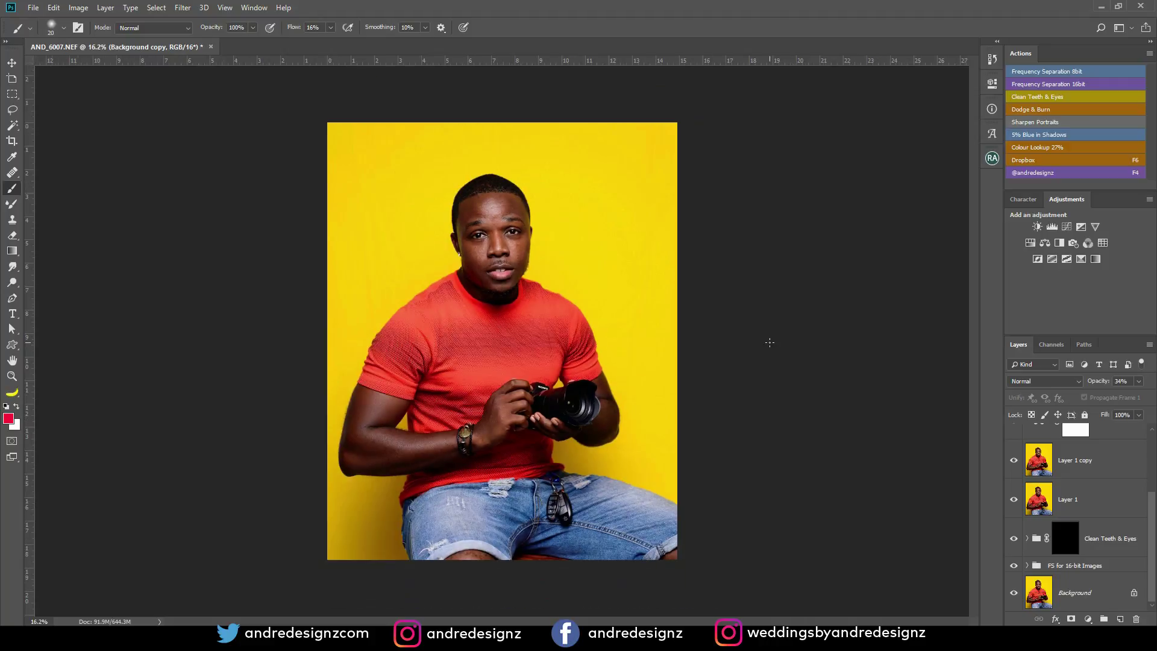